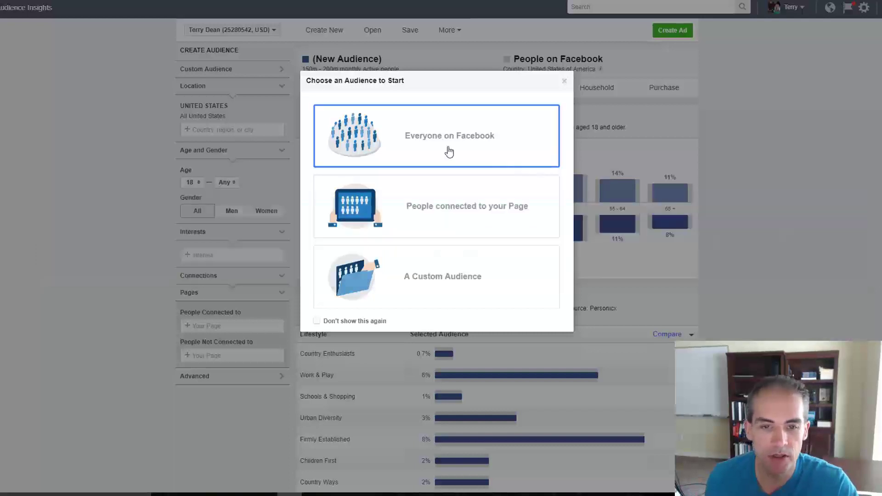
Start a new report with the Everyone on Facebook audience.
click(440, 144)
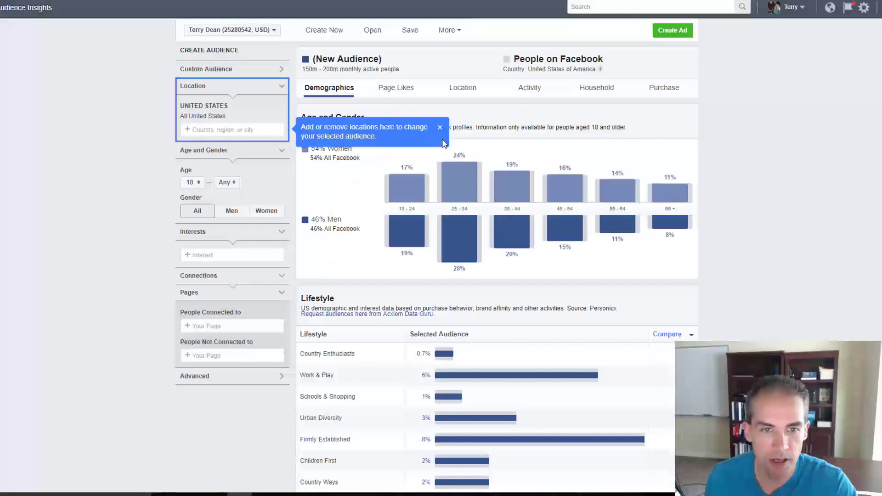
Close the 'Add or remove locations' tip bubble over the United States demographics.
click(440, 127)
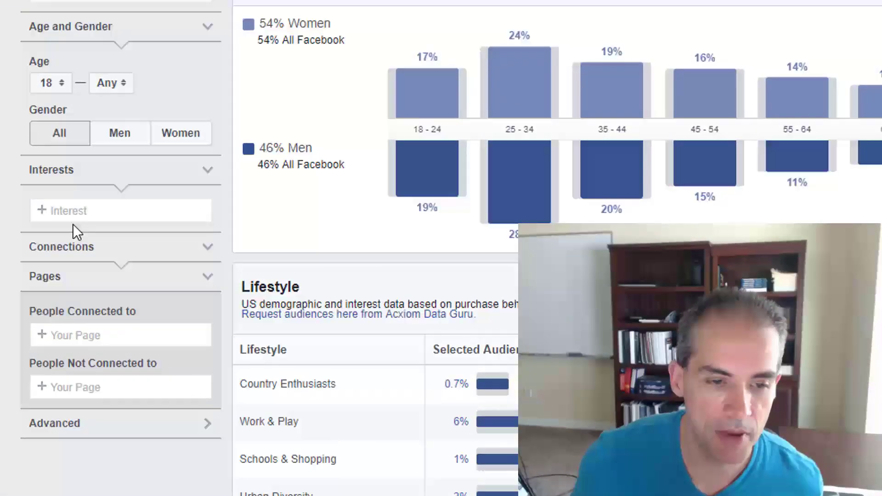
Add Golf Magazine as the audience's interest.
click(168, 245)
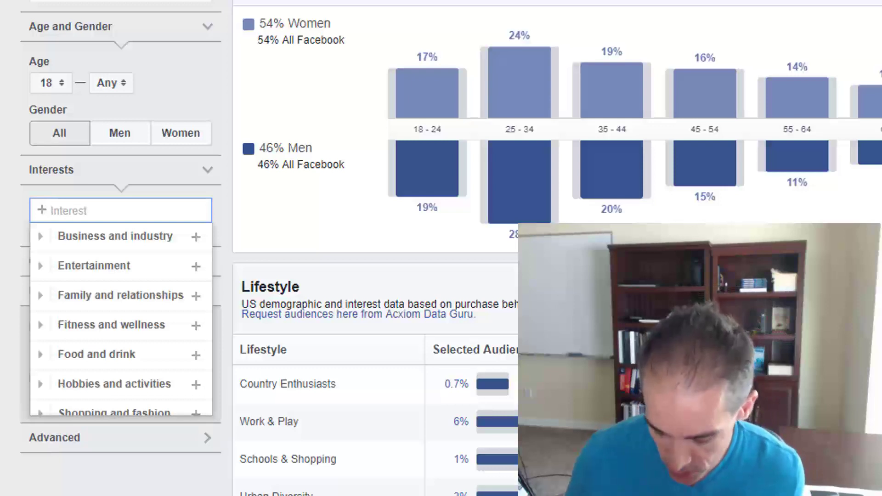
text(golf)
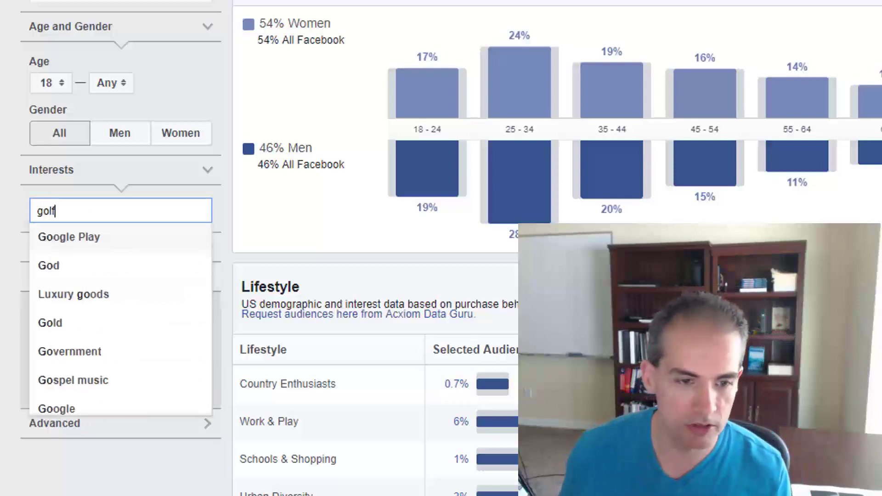
text( magazine)
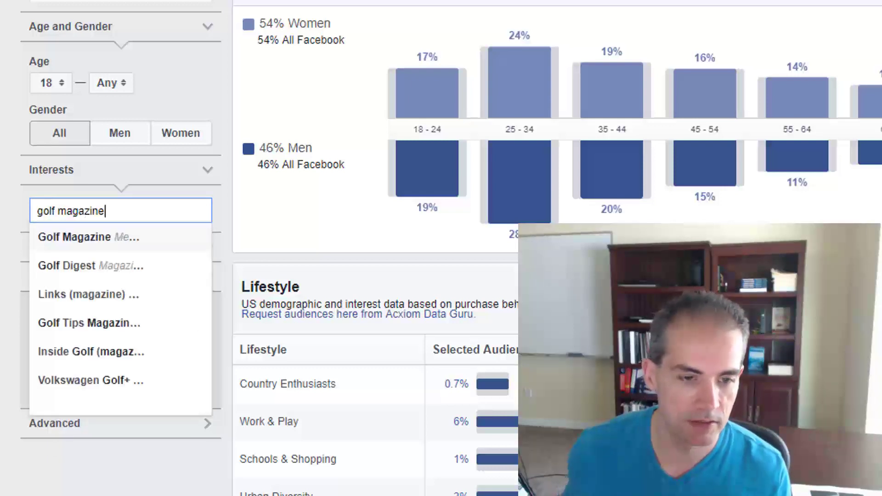
click(109, 236)
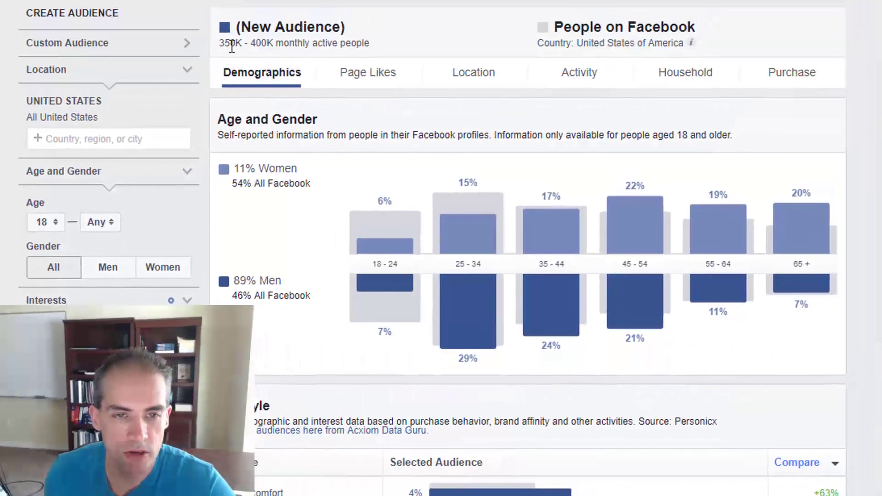
Highlight the audience size, 11% women, 89% men and 54% All Facebook figures.
drag(224, 45, 274, 45)
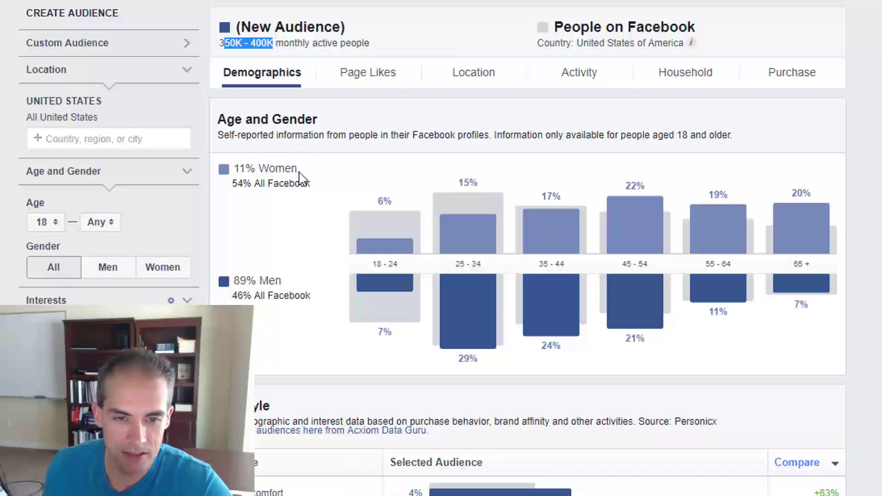
drag(297, 169, 232, 171)
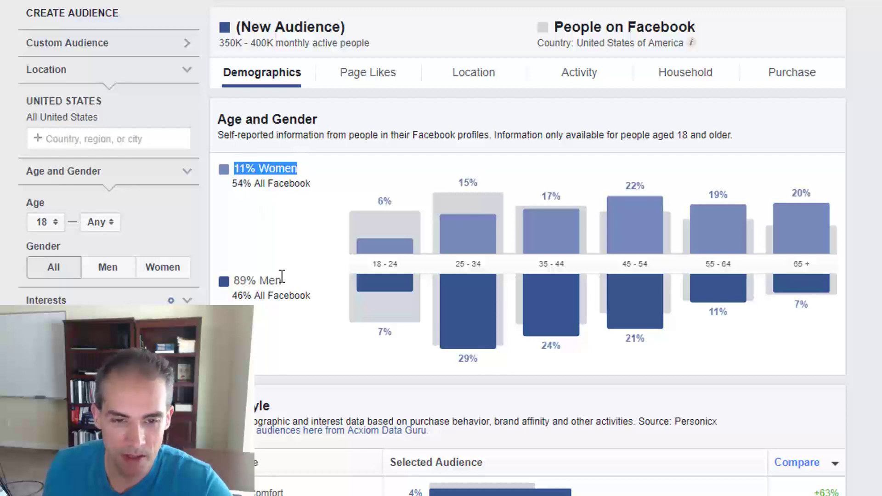
drag(282, 276, 233, 280)
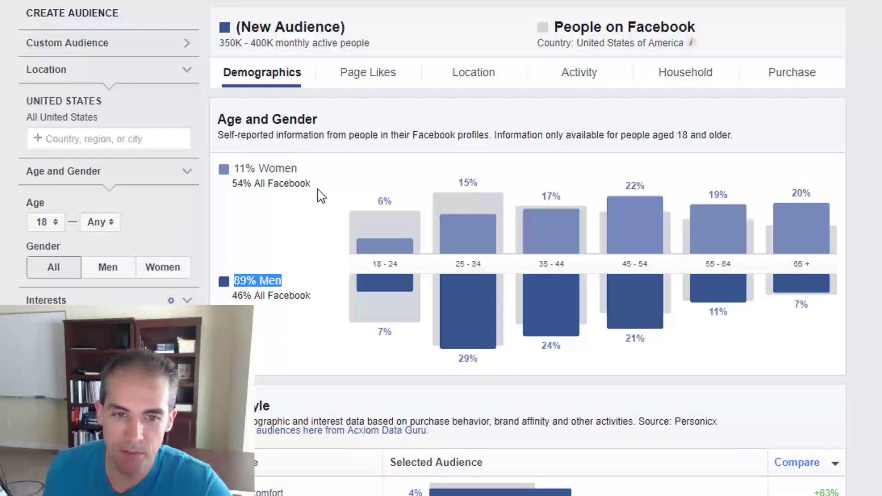
drag(320, 195, 251, 185)
click(253, 185)
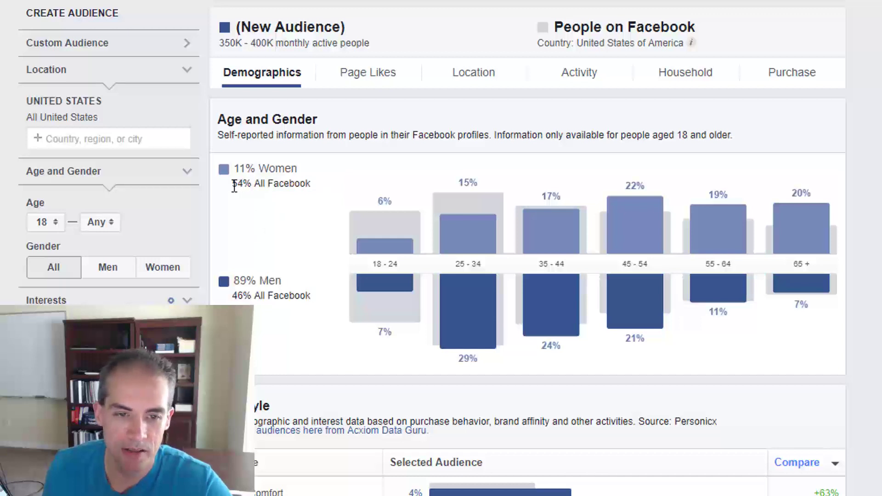
drag(233, 184, 310, 184)
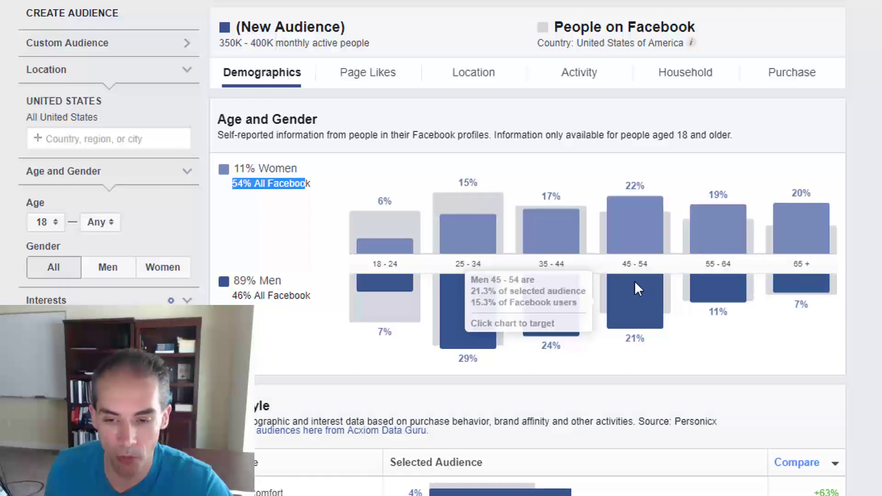
Review the Lifestyle table's segment descriptions, led by Summit Estates at 9%.
scroll(597, 299, down, 2)
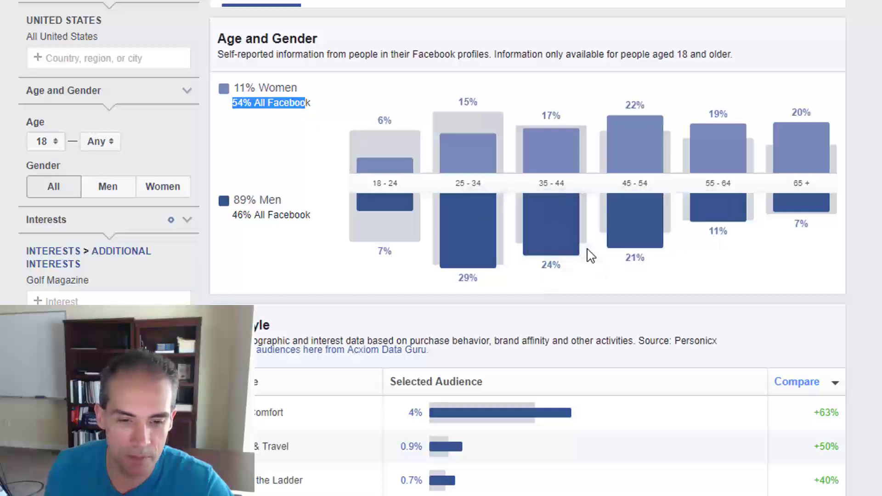
scroll(300, 185, down, 3)
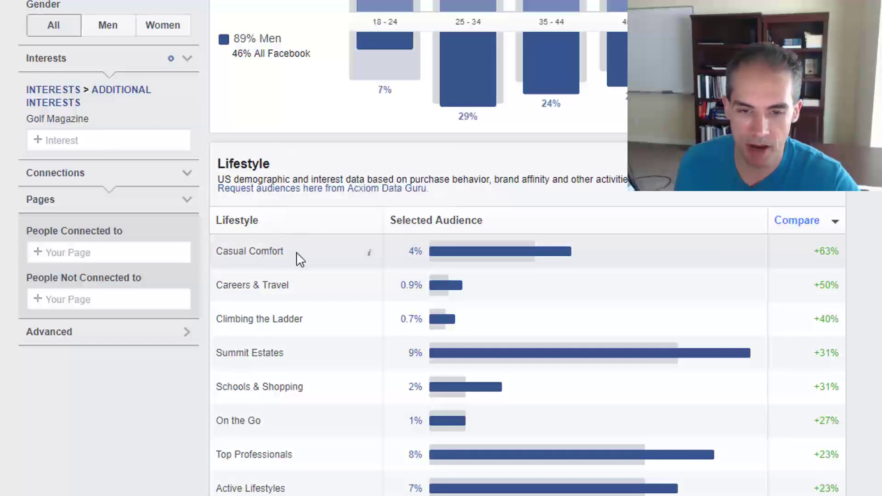
mouse_move(451, 245)
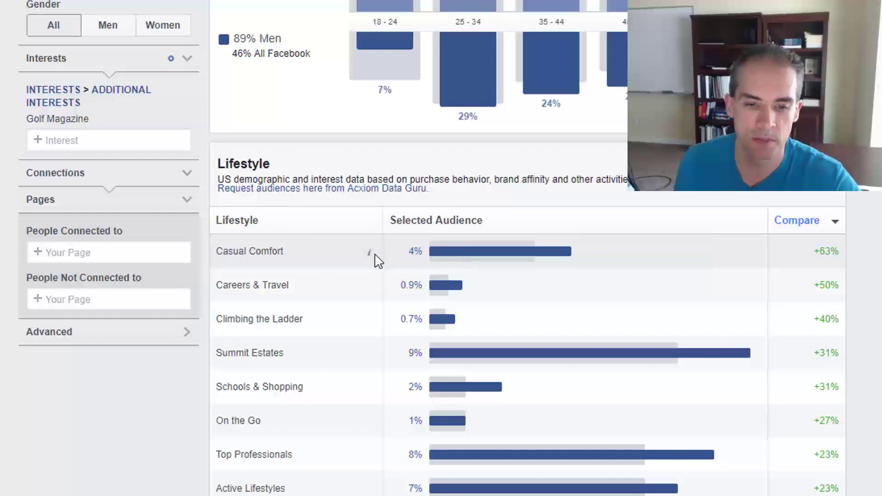
mouse_move(372, 256)
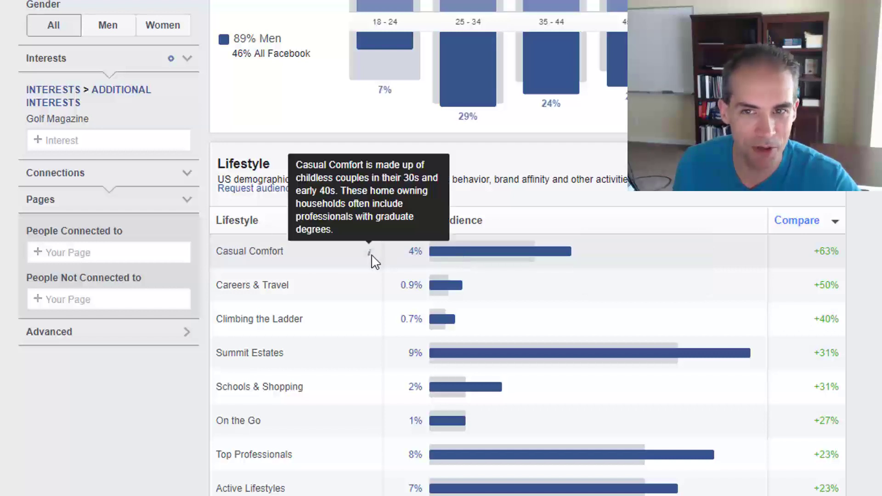
scroll(551, 204, up, 2)
mouse_move(565, 98)
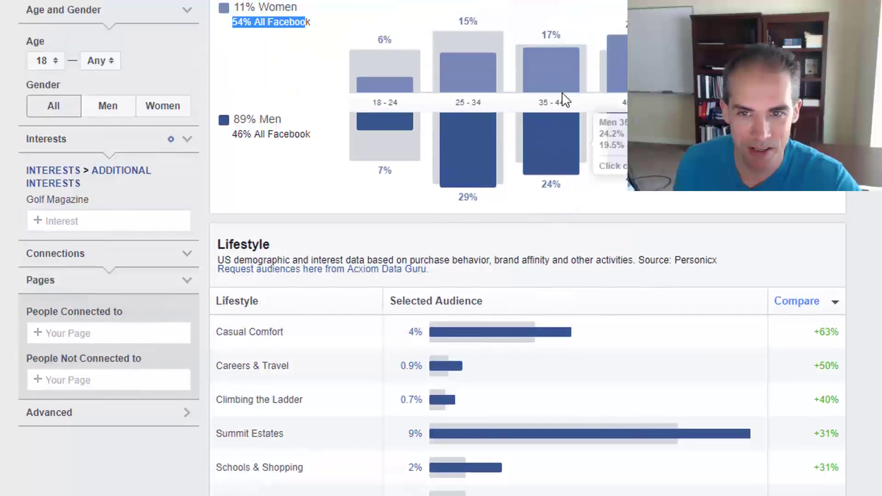
mouse_move(639, 62)
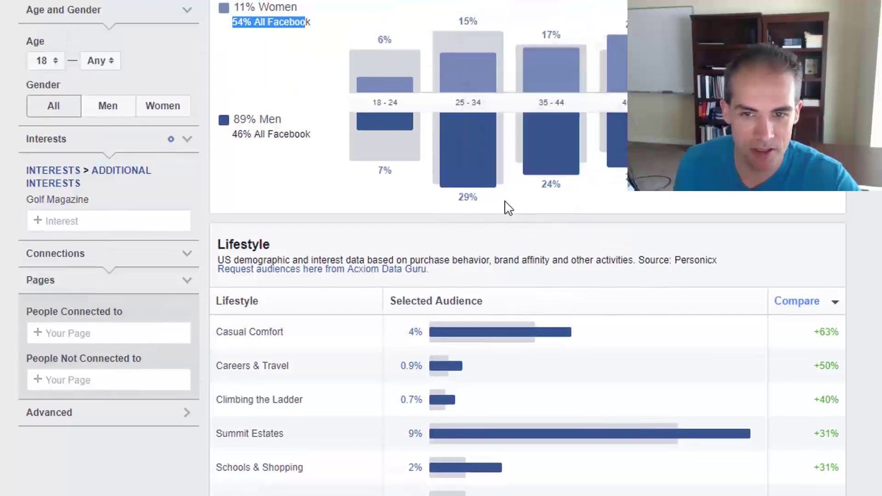
mouse_move(371, 332)
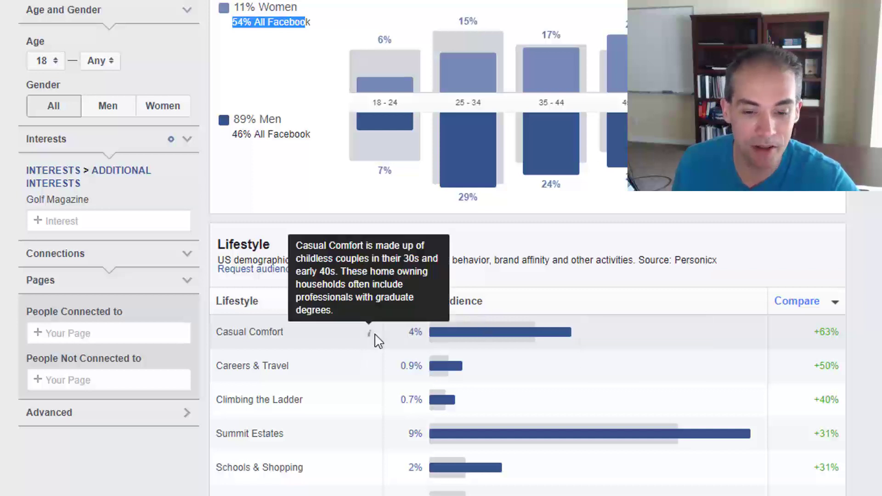
Bring Relationship Status (64% married) and Education Level (69% college) into view.
scroll(596, 305, down, 2)
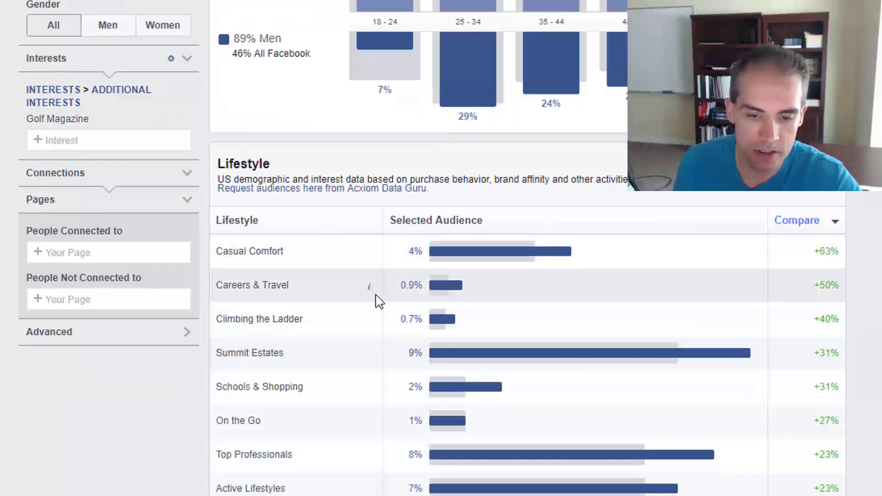
scroll(373, 299, down, 2)
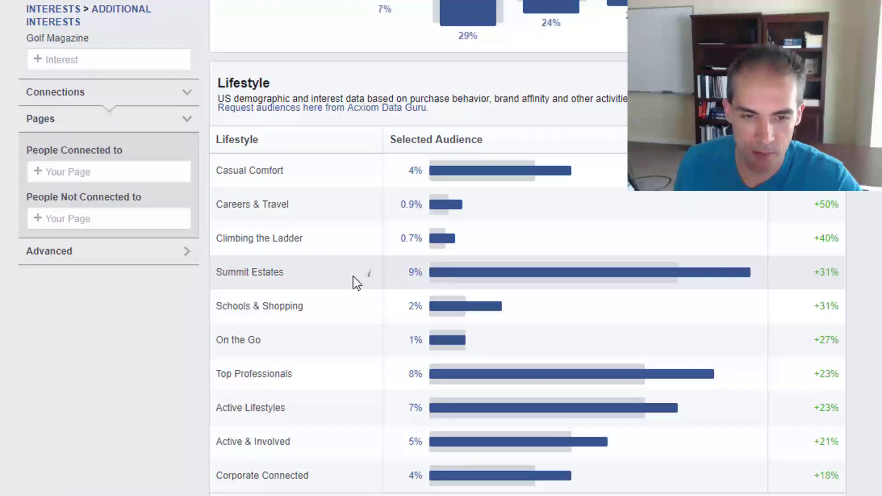
mouse_move(370, 273)
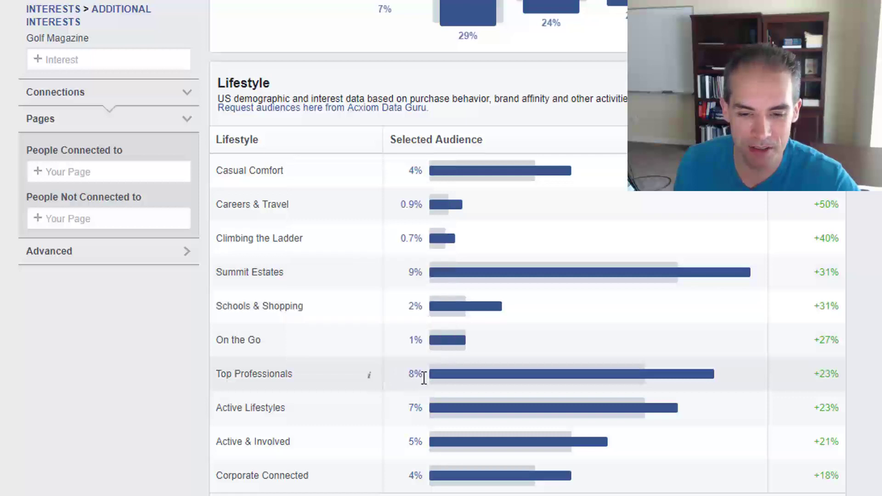
mouse_move(370, 375)
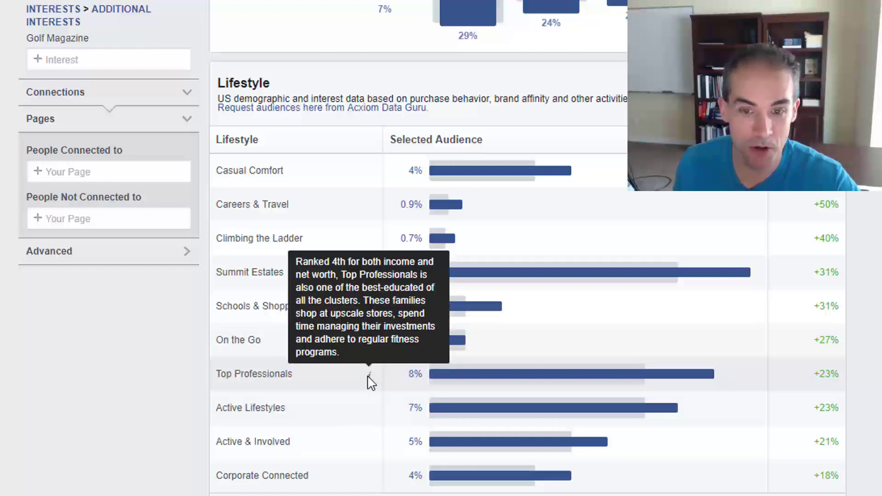
mouse_move(371, 414)
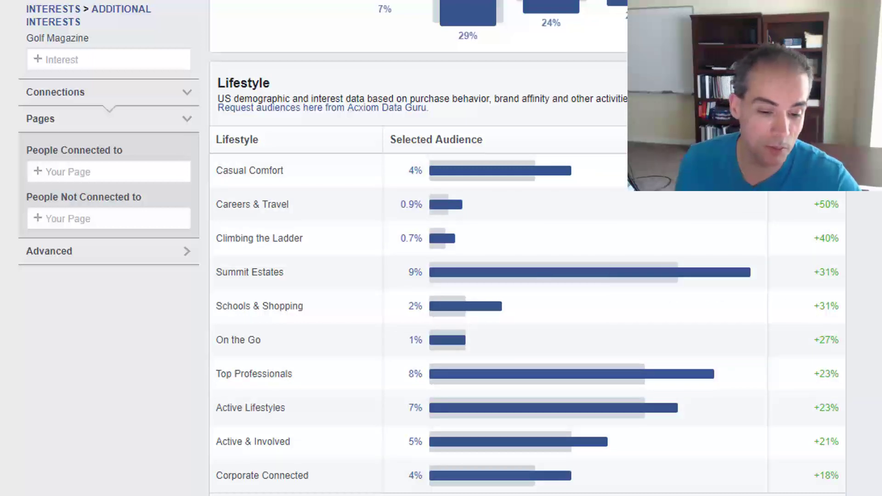
scroll(793, 256, down, 9)
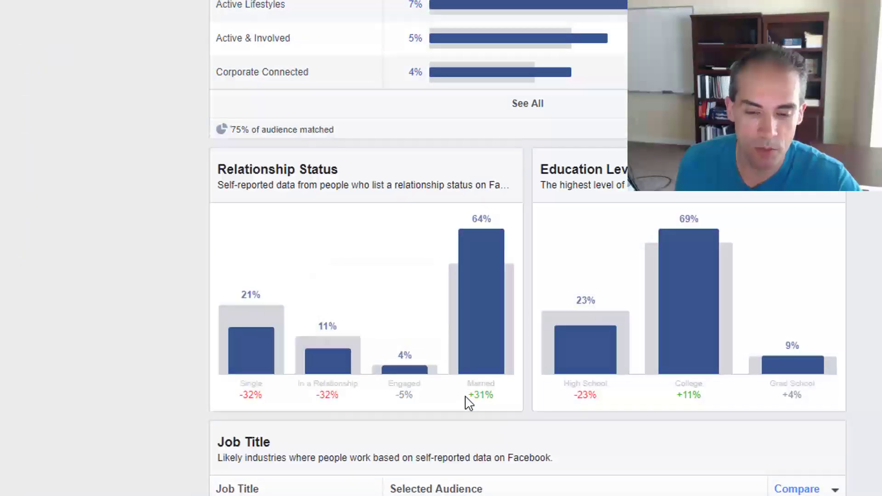
Highlight the -23% High School difference and scroll to the Job Title table.
mouse_move(470, 319)
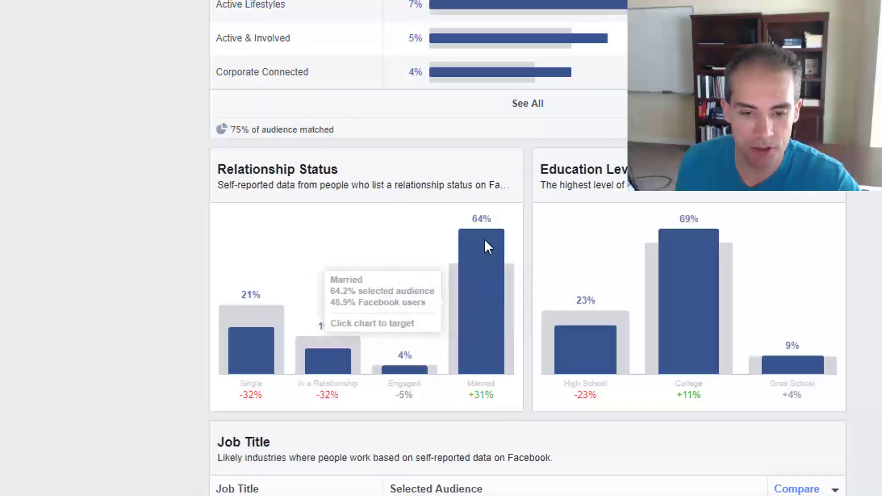
scroll(492, 232, down, 4)
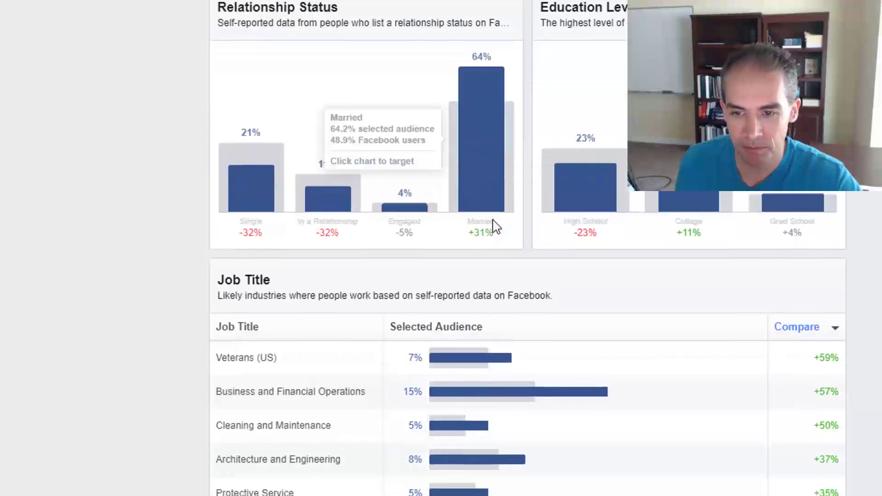
mouse_move(614, 173)
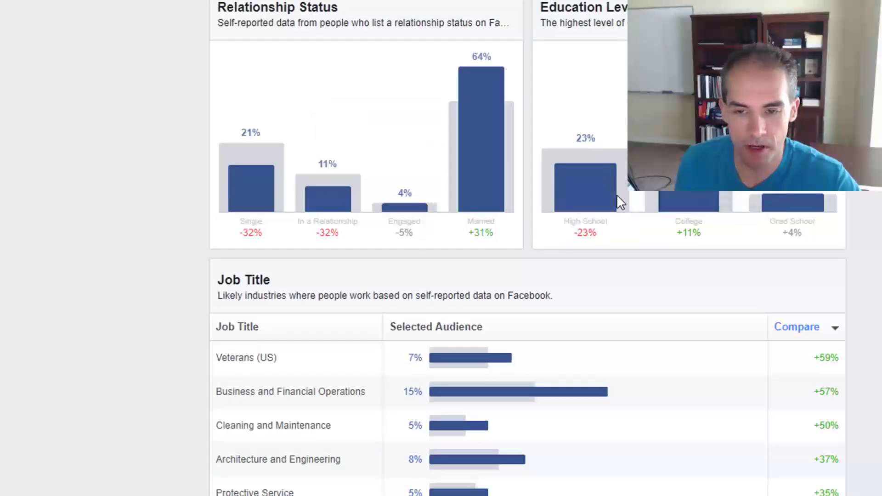
mouse_move(593, 233)
drag(597, 233, 575, 233)
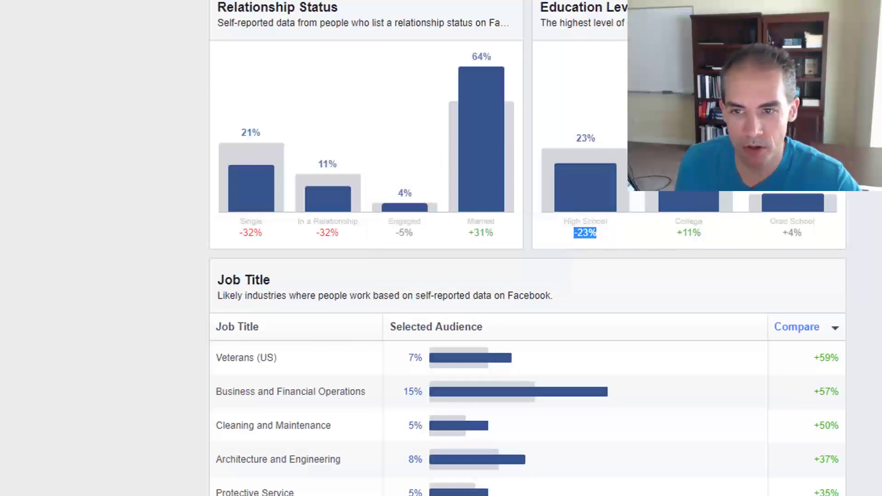
scroll(604, 221, down, 1)
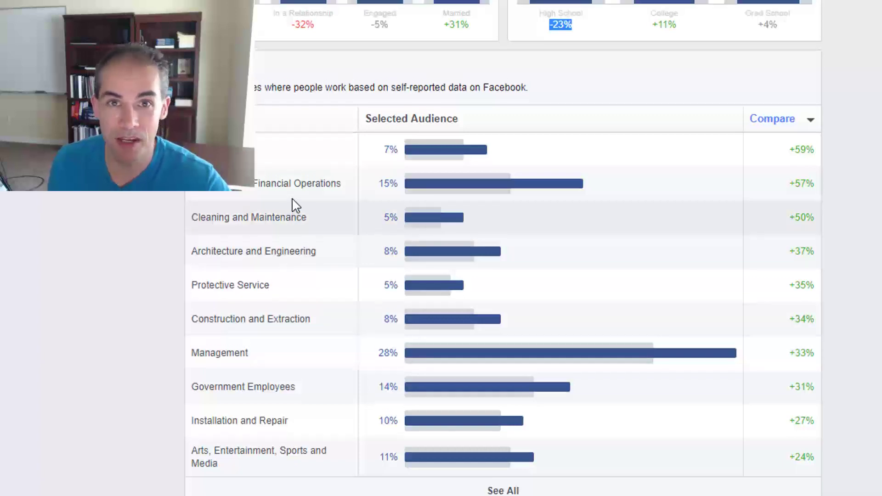
scroll(293, 205, up, 20)
Return to the top and show Page Likes Top Categories, led by Coach (Tour Striker).
scroll(288, 199, up, 1)
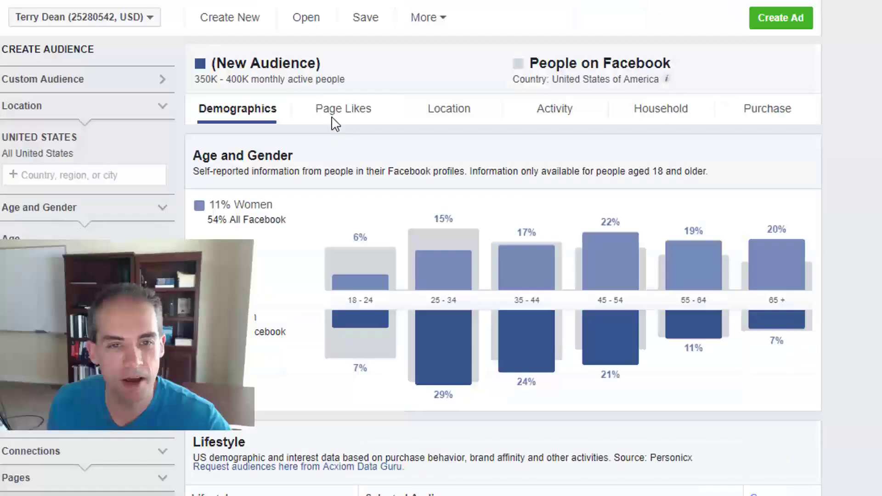
click(333, 122)
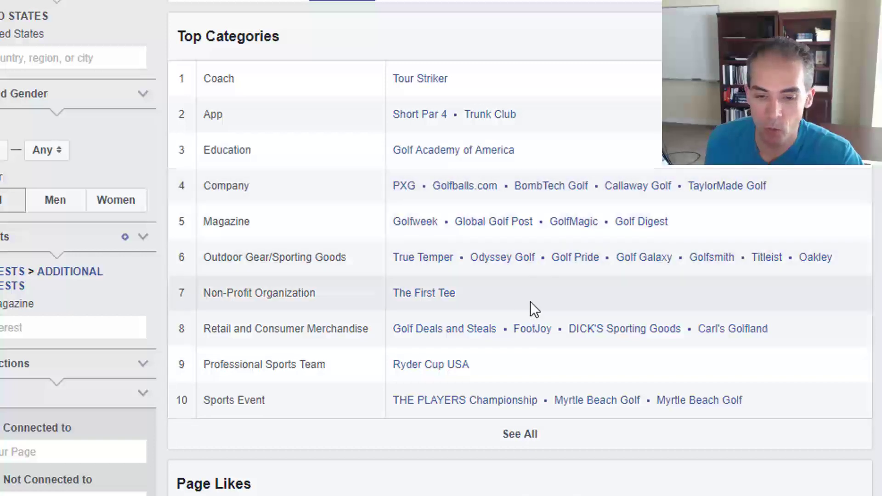
click(641, 226)
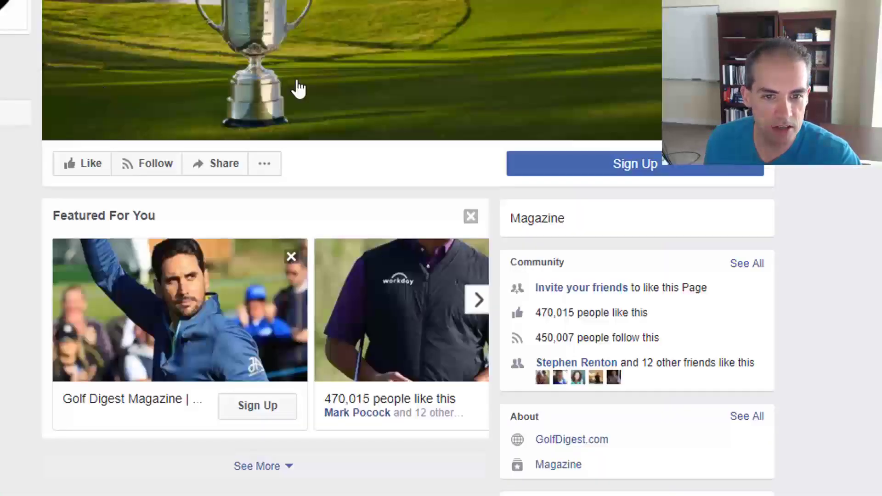
scroll(366, 45, down, 1)
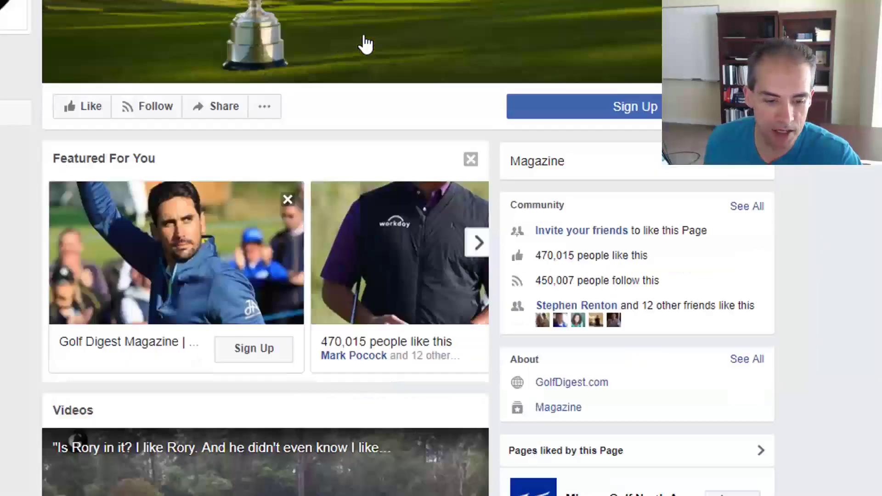
scroll(305, 92, down, 15)
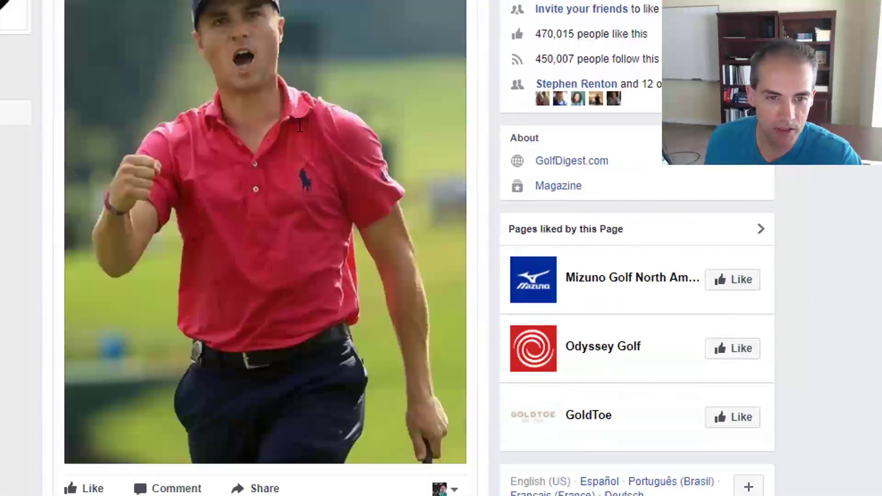
scroll(300, 125, down, 10)
scroll(298, 125, down, 15)
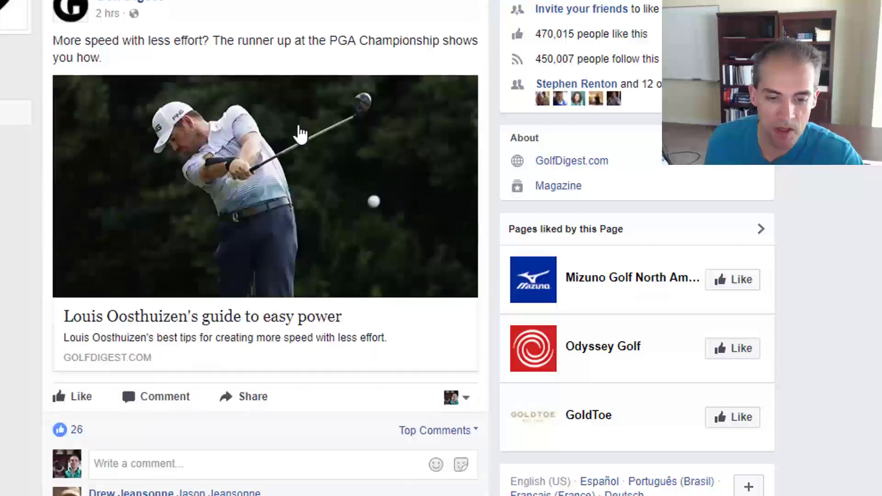
scroll(298, 125, down, 5)
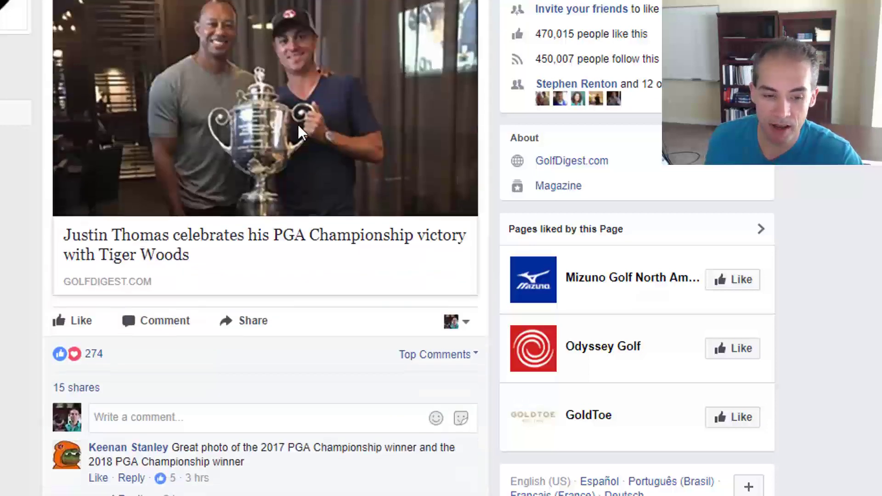
scroll(298, 125, up, 8)
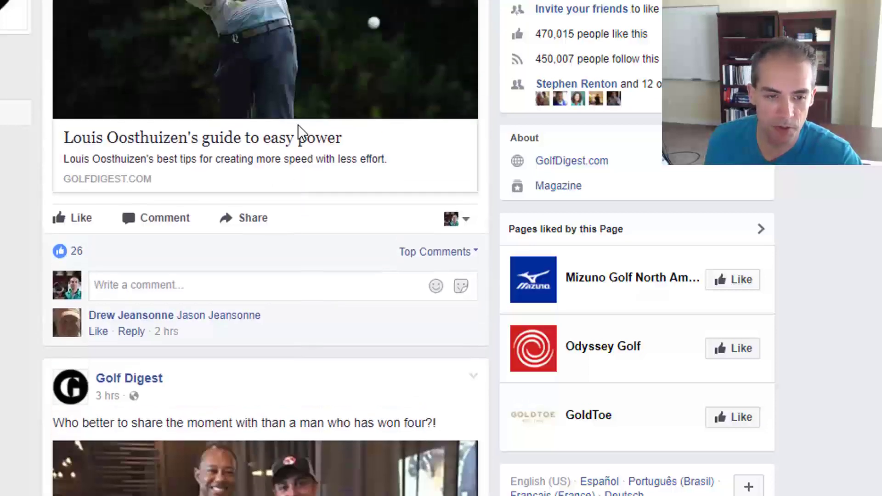
scroll(300, 133, down, 12)
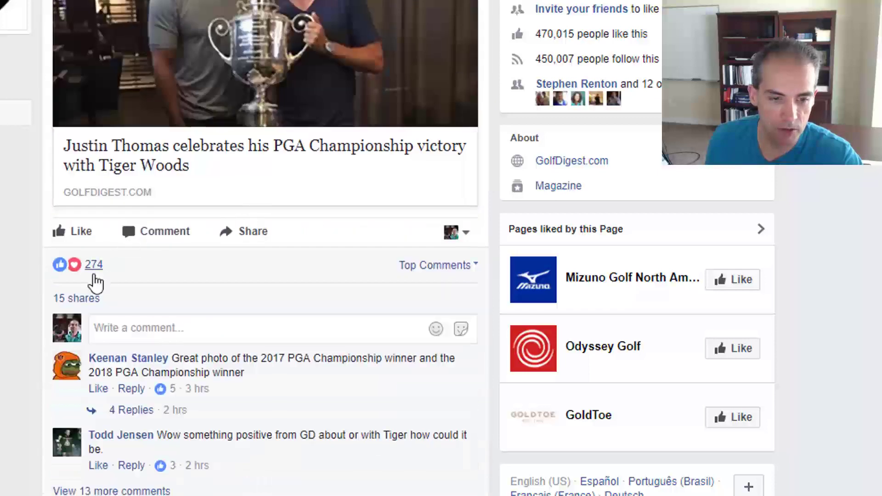
scroll(190, 189, up, 5)
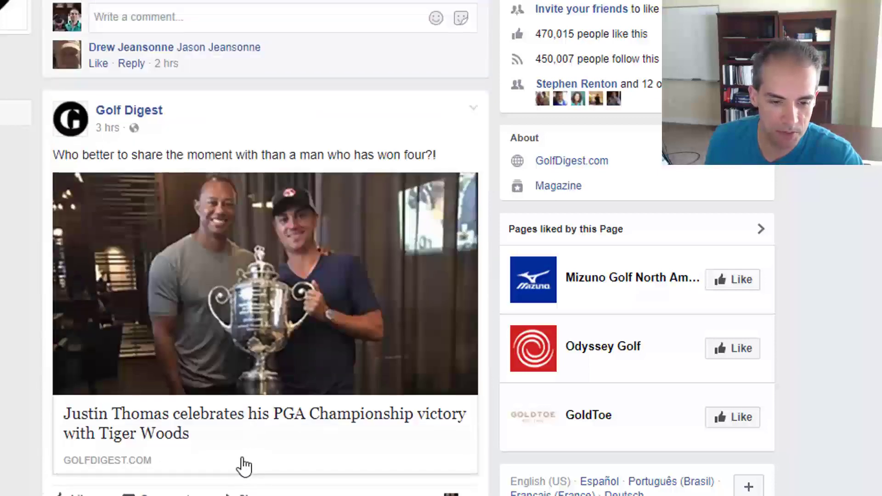
scroll(216, 238, down, 18)
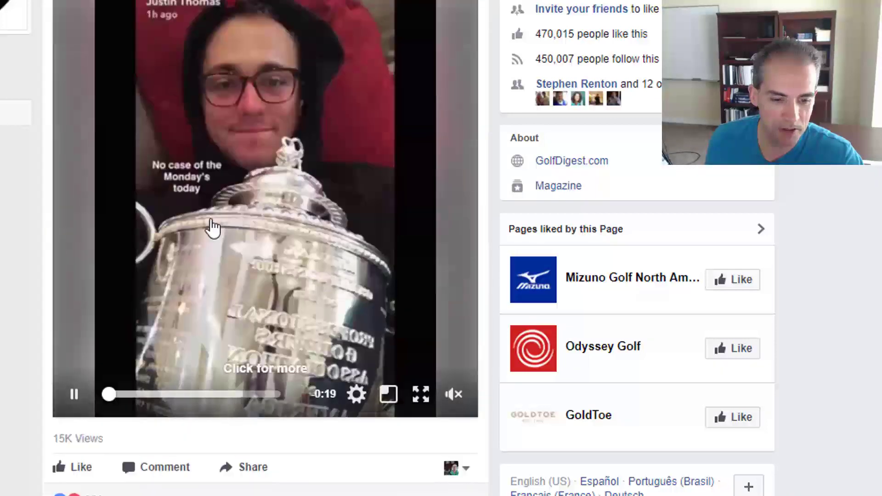
scroll(197, 291, down, 5)
scroll(249, 221, up, 7)
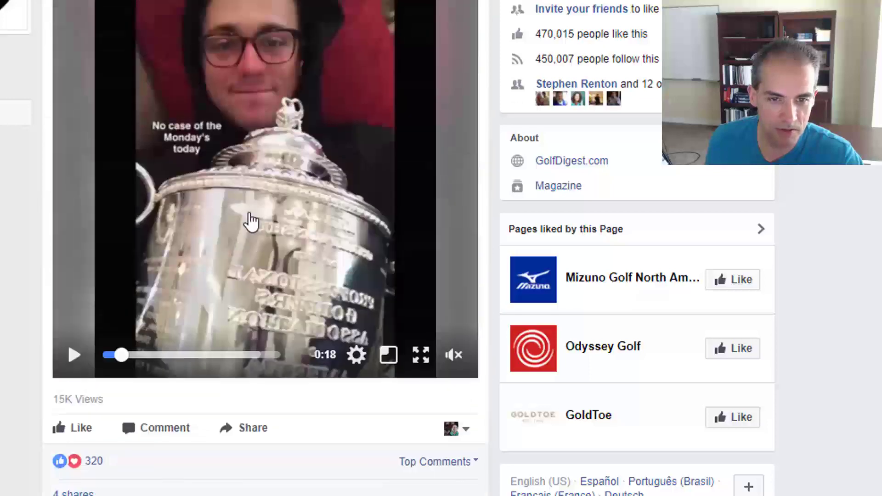
scroll(221, 232, down, 7)
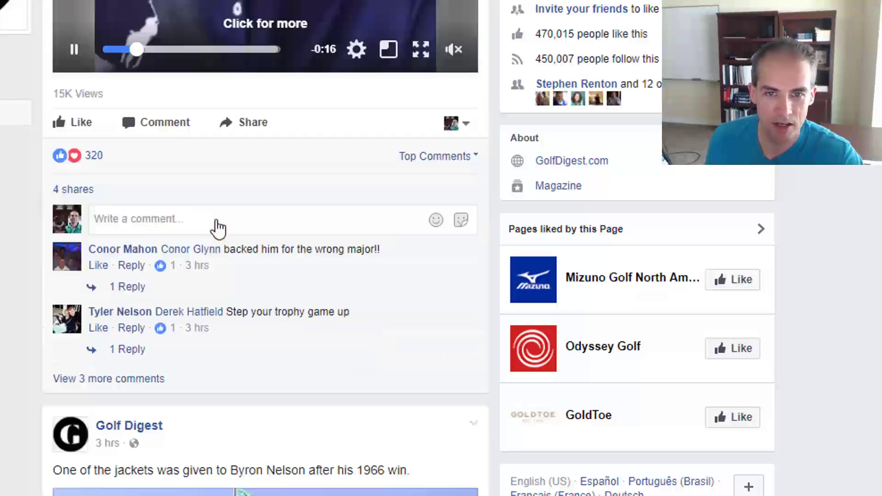
scroll(217, 227, down, 7)
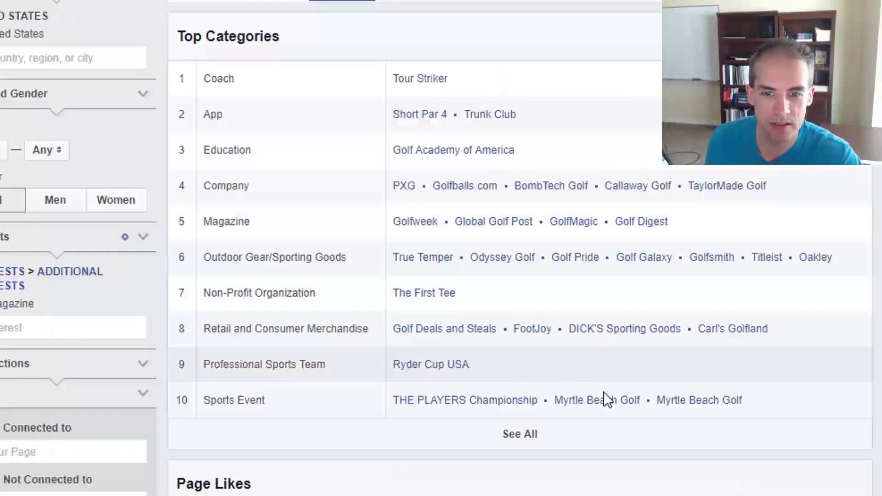
Expand Top Categories to all 28 rows and scroll through them.
click(521, 438)
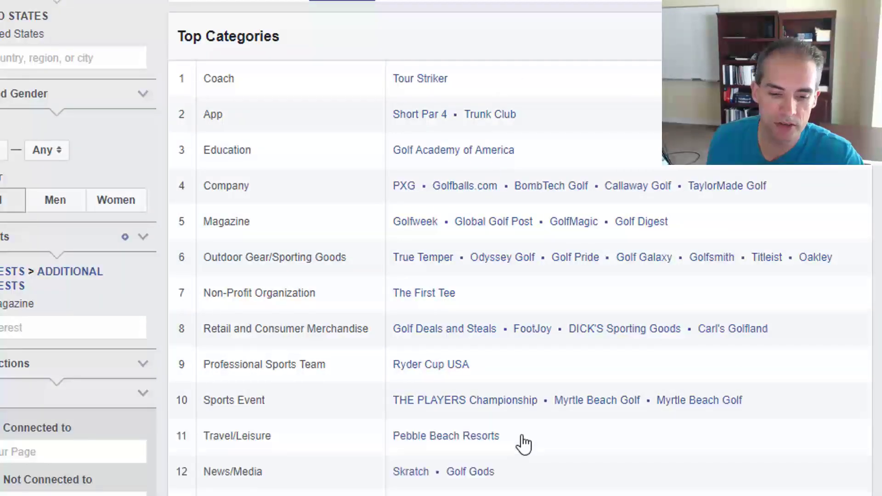
scroll(345, 258, down, 5)
scroll(352, 255, down, 1)
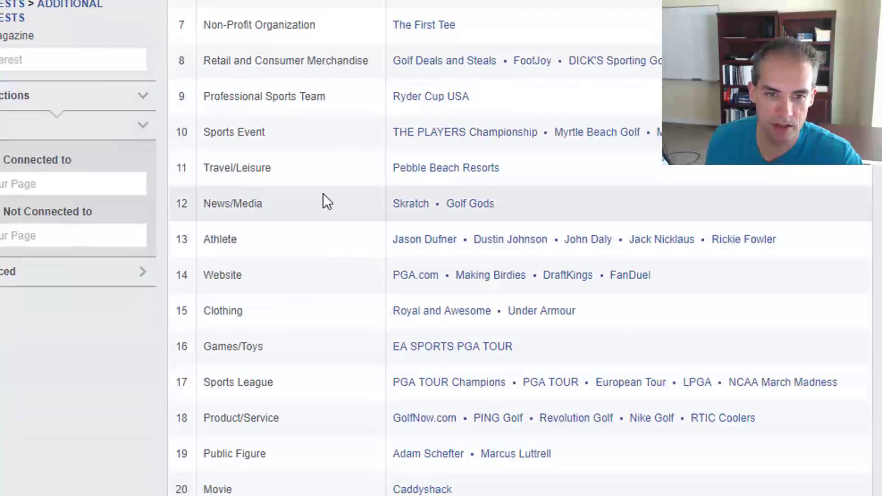
scroll(322, 198, down, 4)
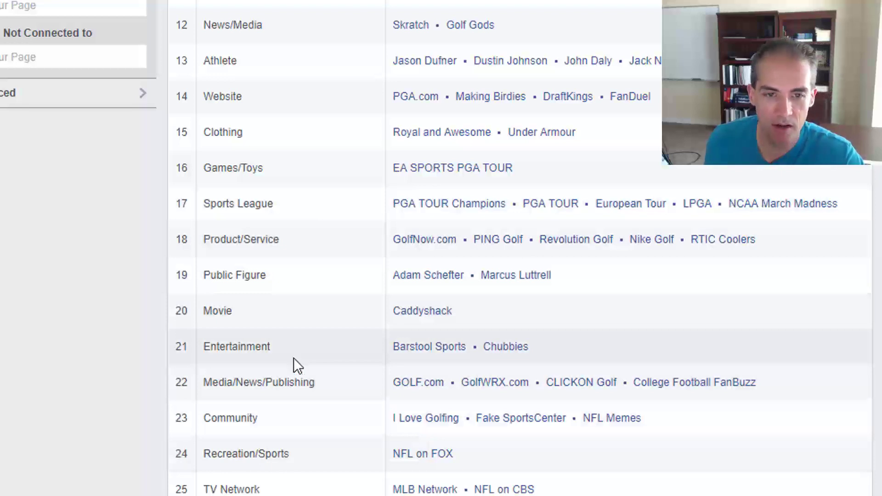
scroll(293, 359, up, 4)
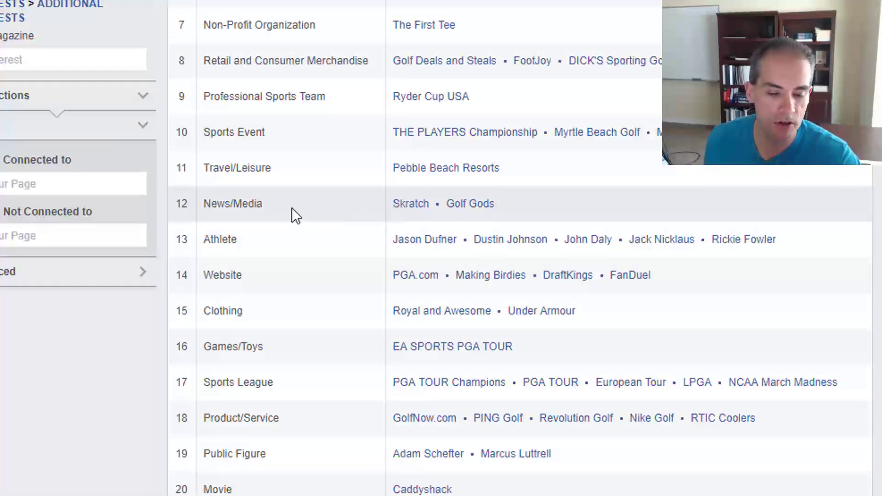
scroll(291, 208, down, 4)
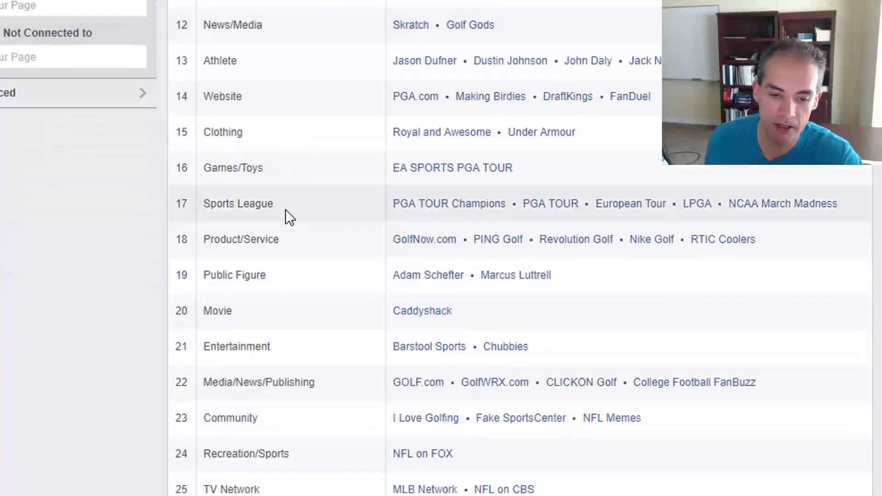
scroll(288, 222, down, 4)
scroll(288, 223, down, 6)
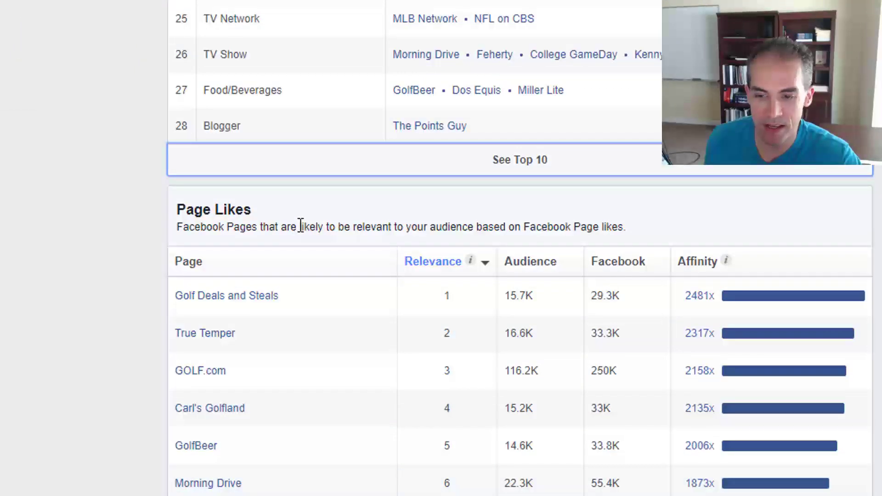
Browse the remaining categories and Page Likes table, including Golf Deals and Steals.
click(687, 308)
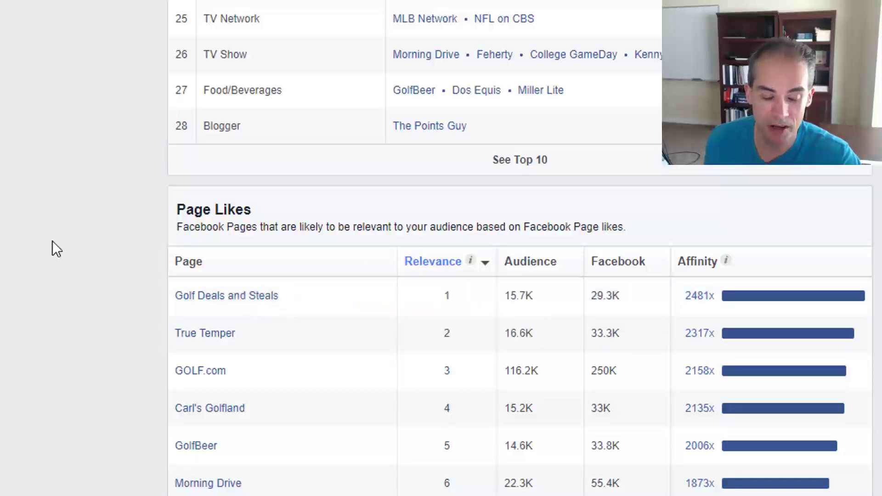
mouse_move(222, 374)
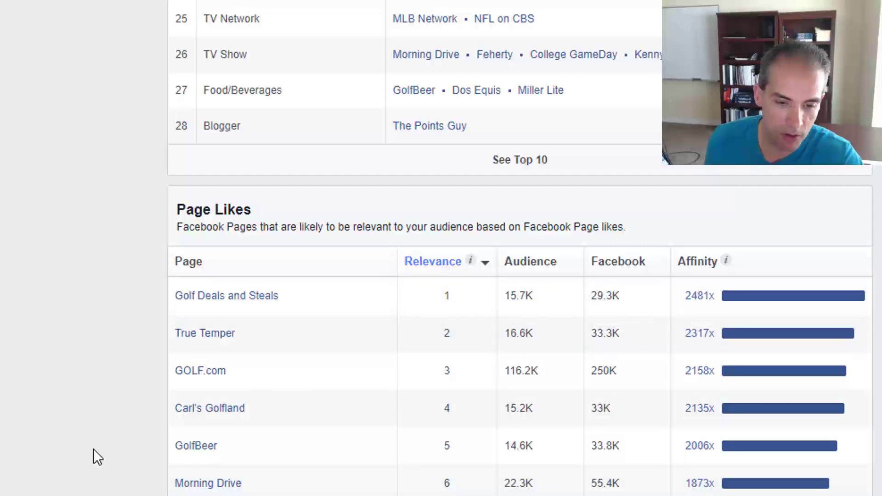
scroll(93, 448, up, 7)
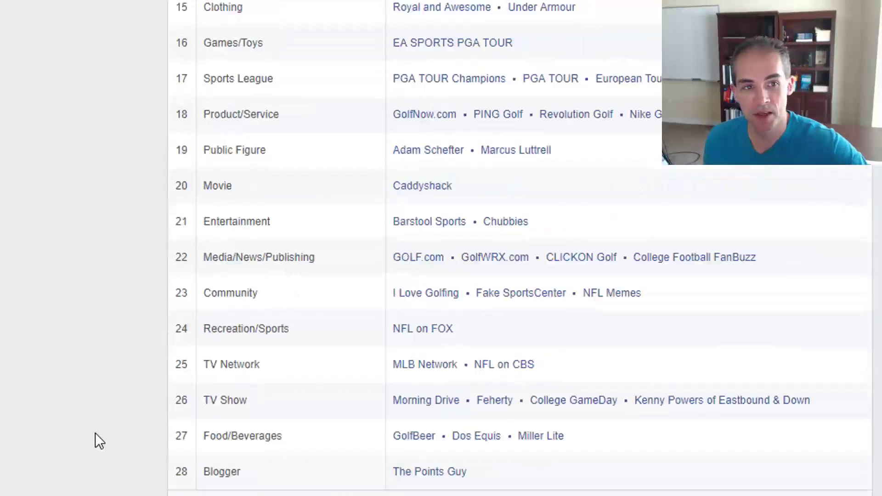
scroll(95, 432, down, 3)
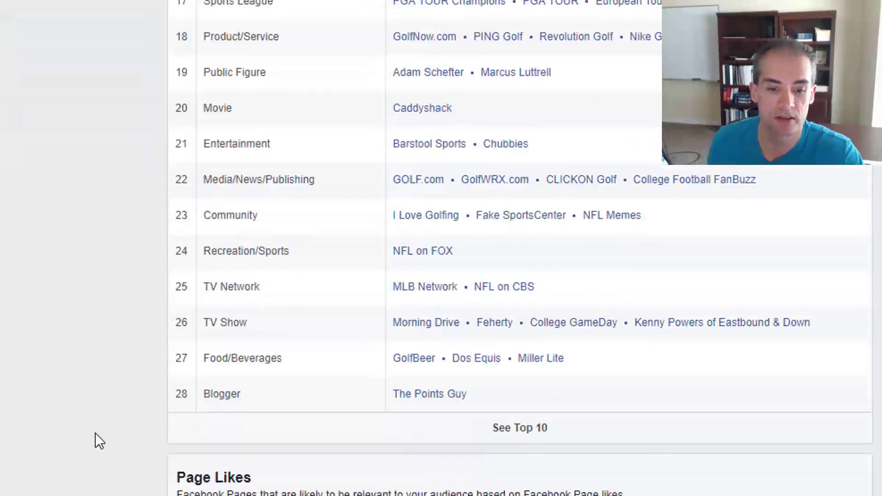
scroll(95, 432, down, 5)
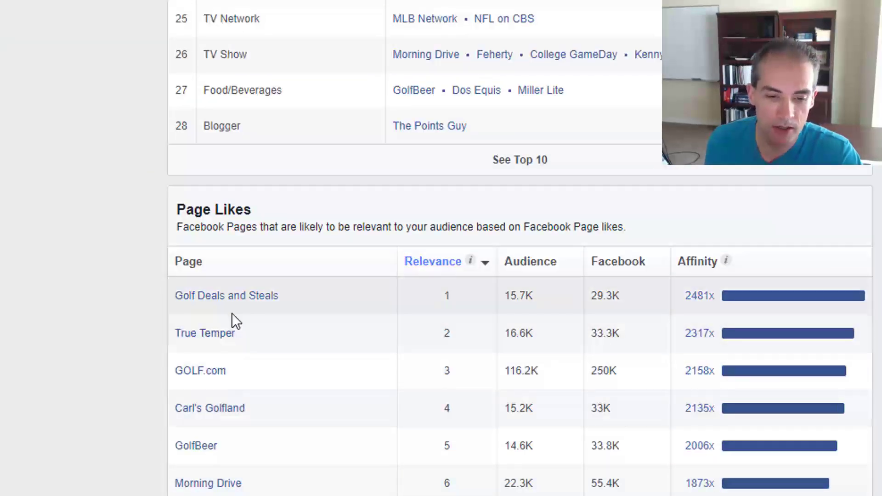
scroll(124, 443, up, 18)
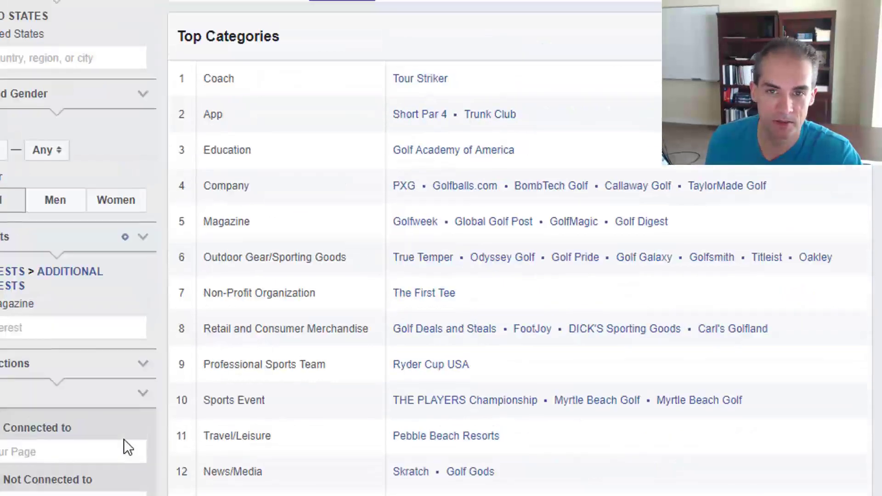
Check the Location breakdown, then read the Activity and device usage chart values.
click(472, 2)
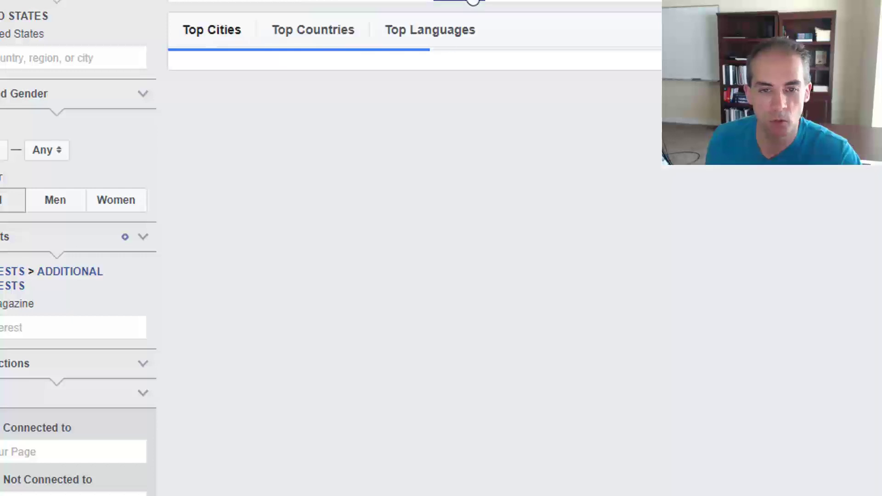
scroll(578, 85, up, 2)
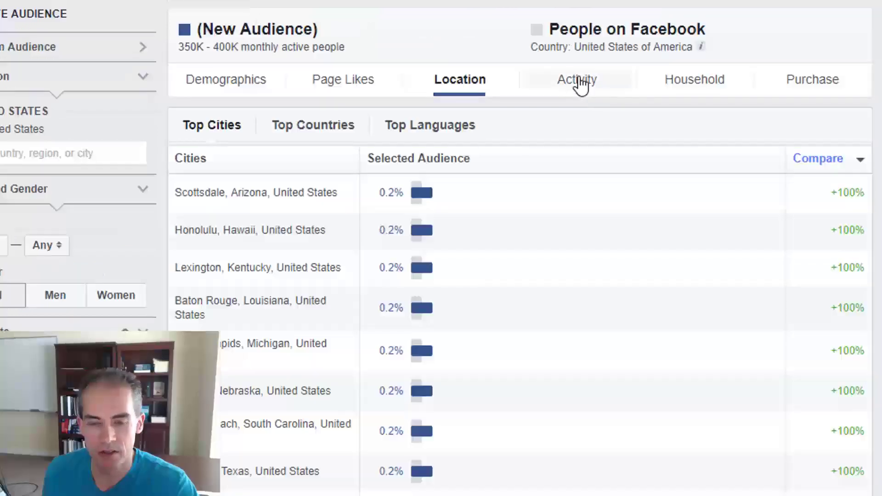
click(577, 82)
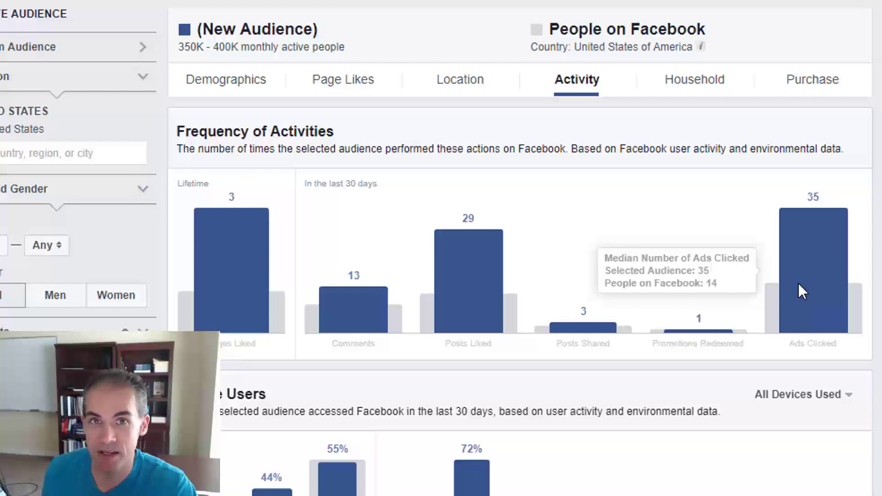
mouse_move(701, 307)
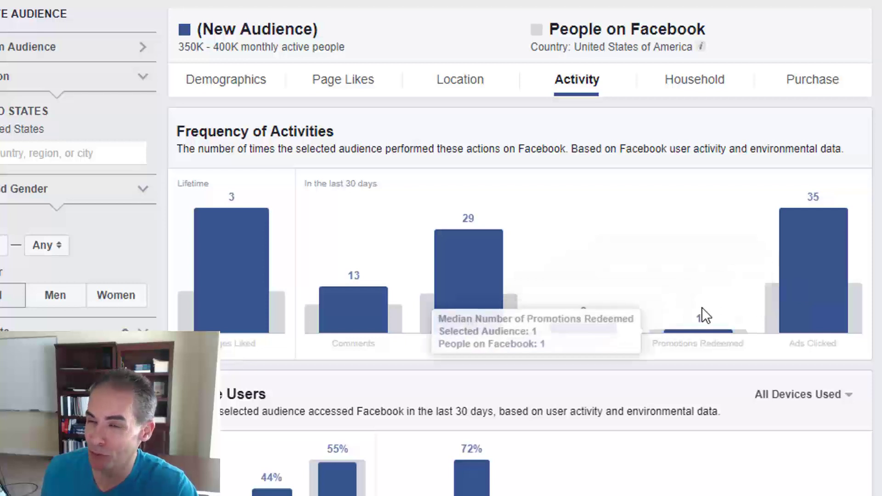
mouse_move(596, 268)
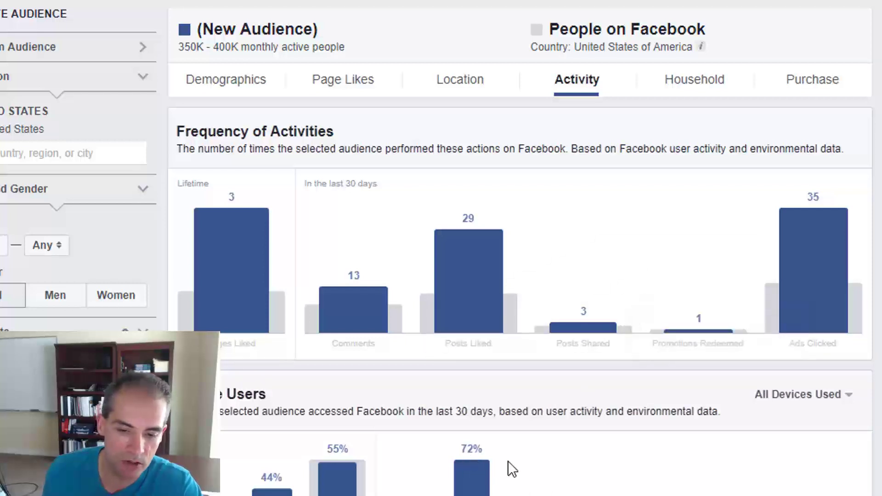
scroll(433, 367, down, 4)
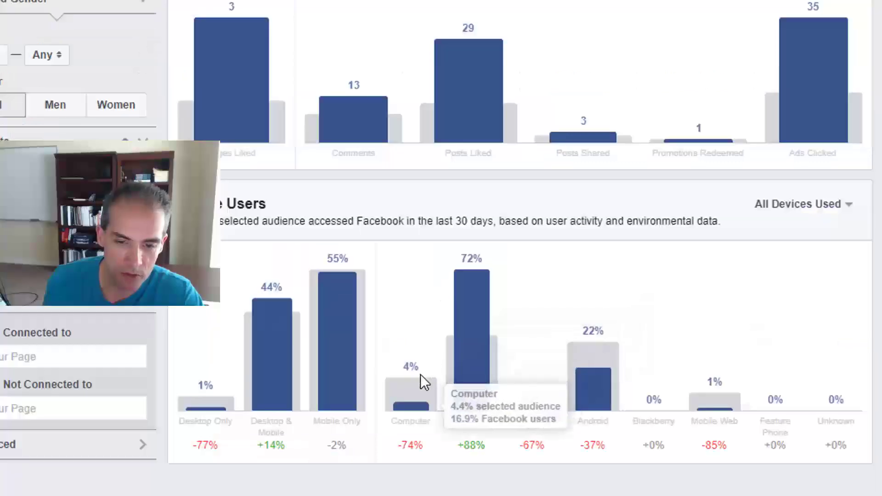
mouse_move(476, 321)
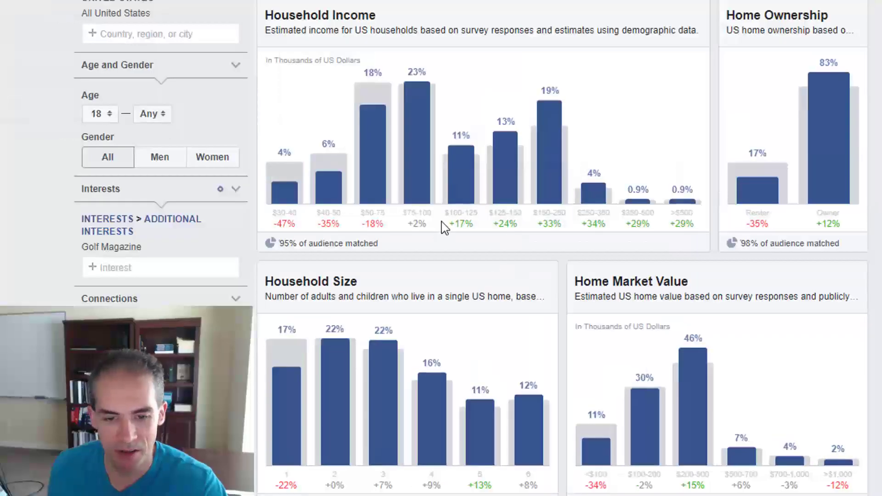
drag(443, 217, 463, 214)
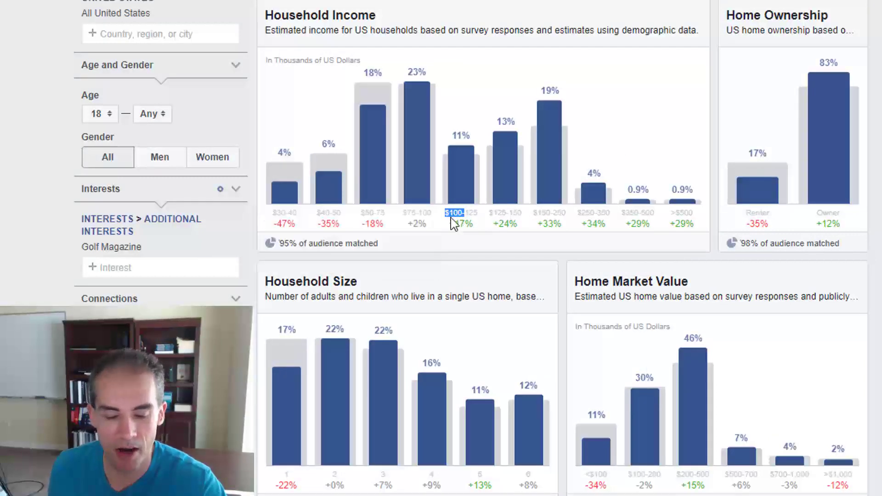
mouse_move(412, 225)
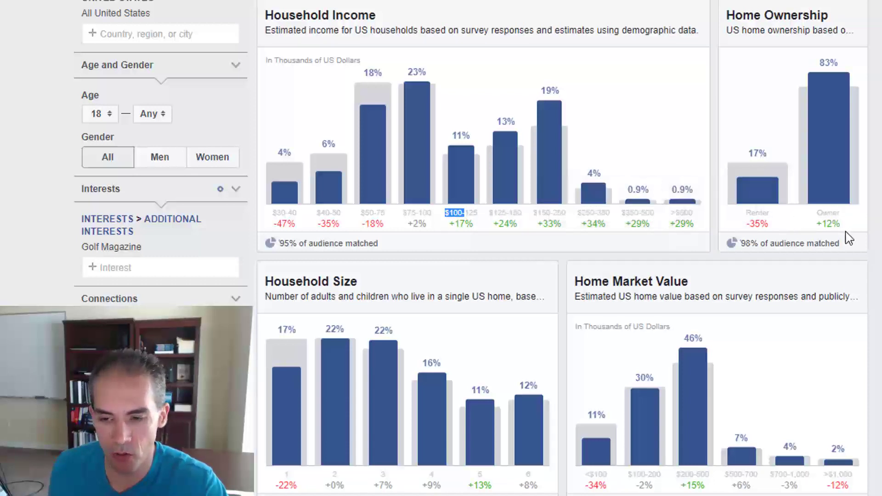
scroll(612, 225, down, 4)
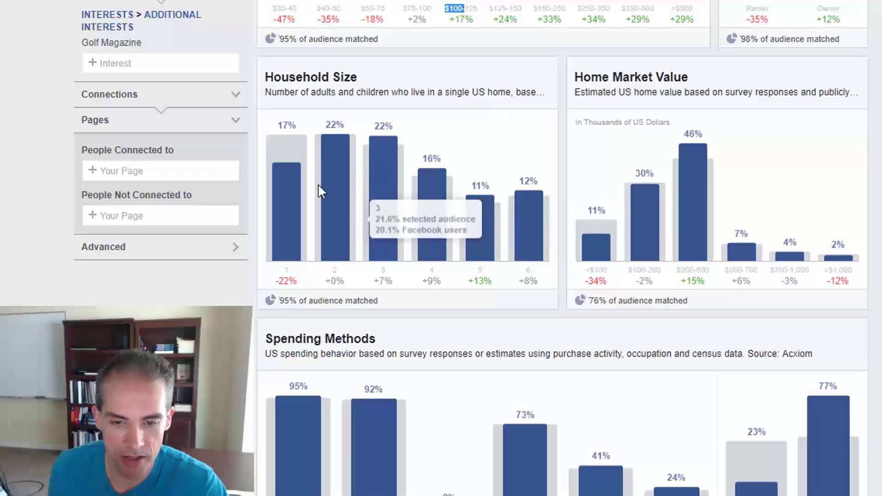
mouse_move(403, 243)
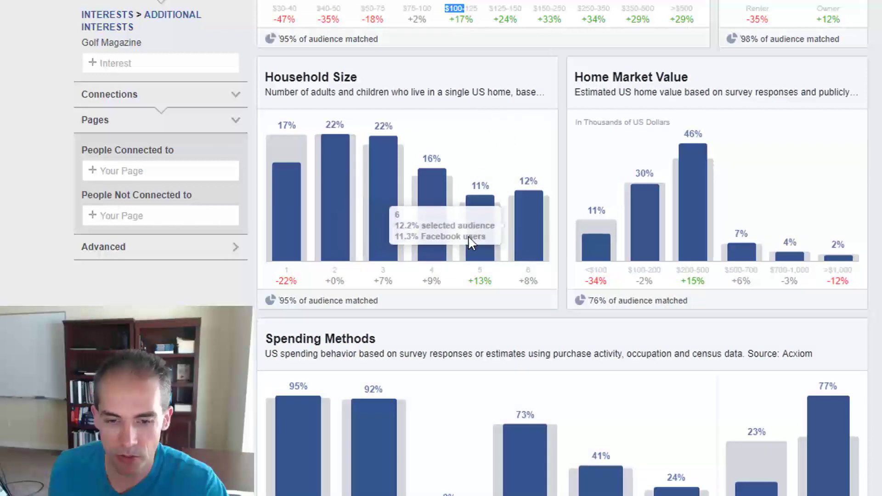
mouse_move(508, 236)
mouse_move(271, 193)
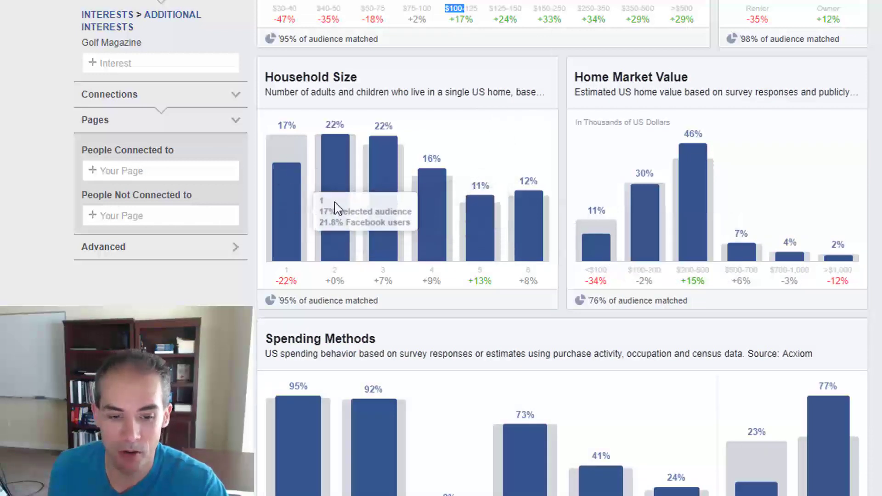
mouse_move(342, 241)
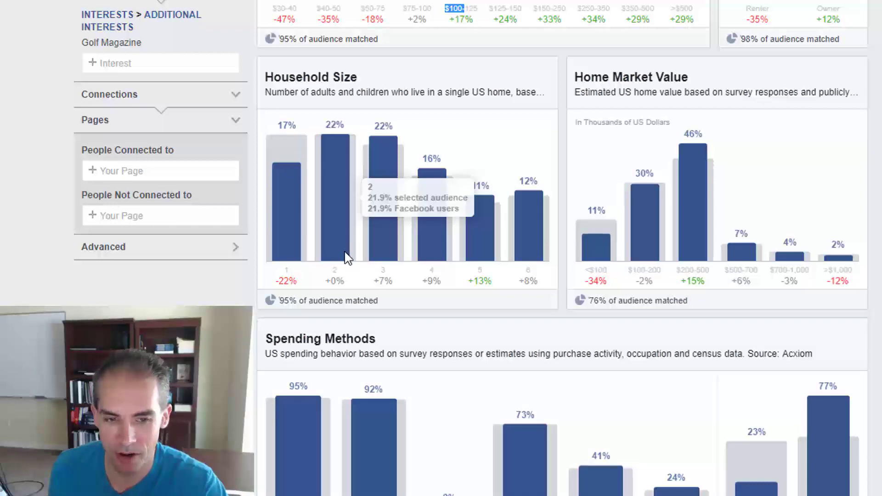
mouse_move(693, 243)
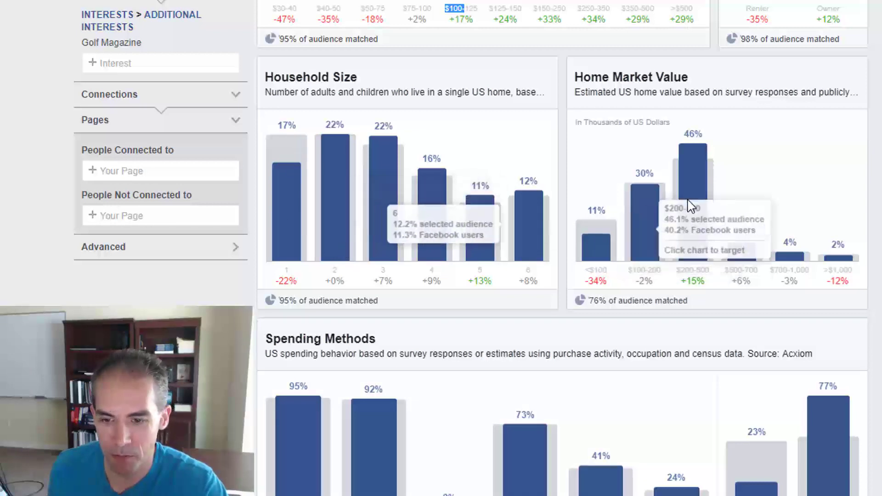
mouse_move(740, 248)
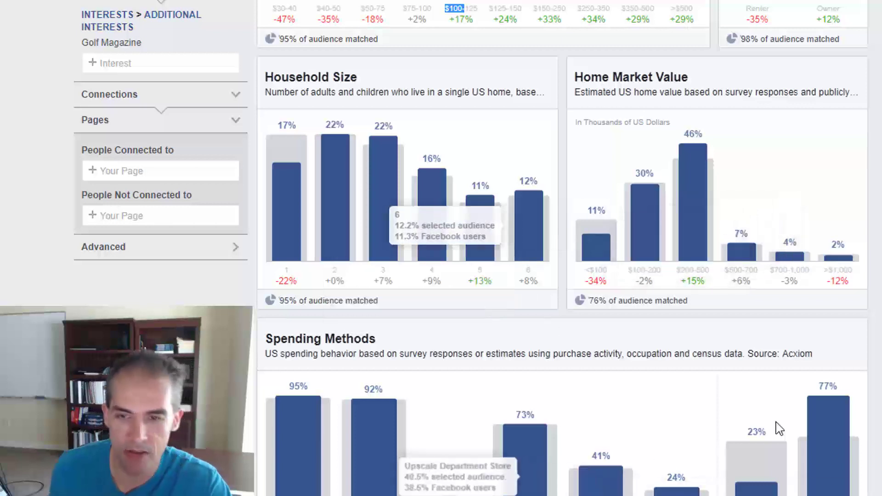
scroll(776, 427, up, 4)
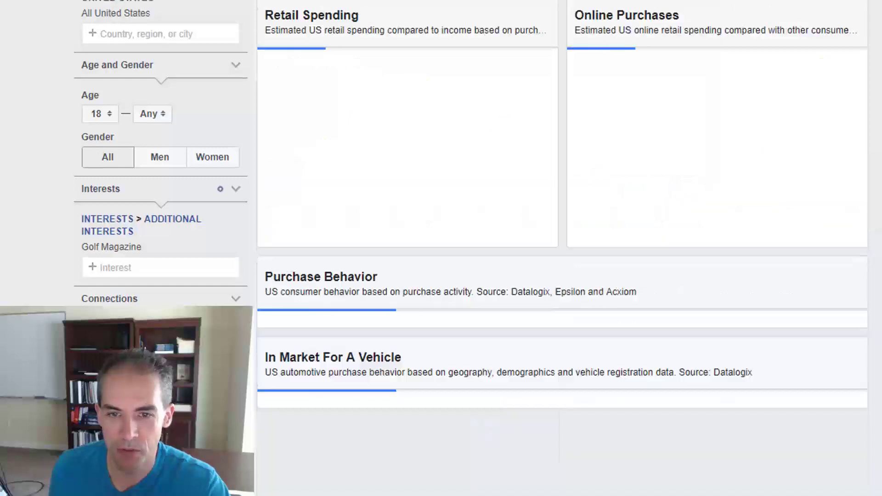
Scroll through the Purchase Behavior and In Market For A Vehicle tables.
scroll(508, 55, down, 3)
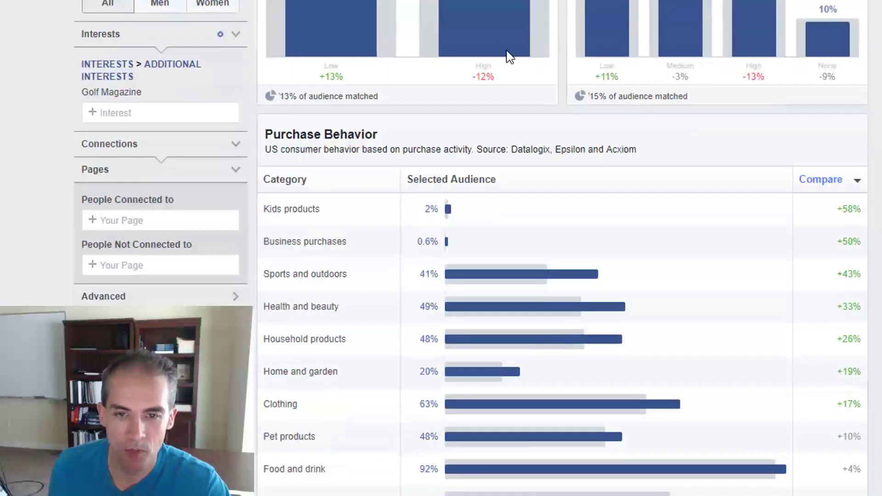
scroll(598, 55, up, 3)
scroll(505, 116, down, 2)
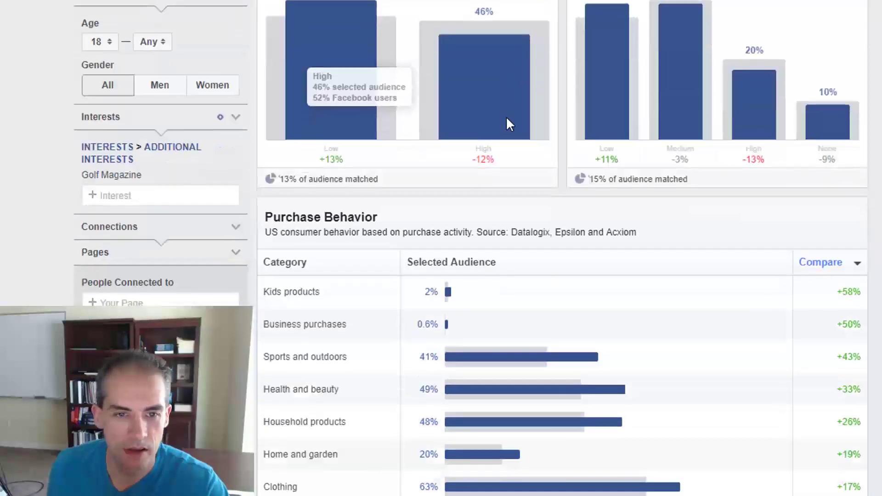
scroll(510, 118, down, 1)
scroll(517, 122, down, 6)
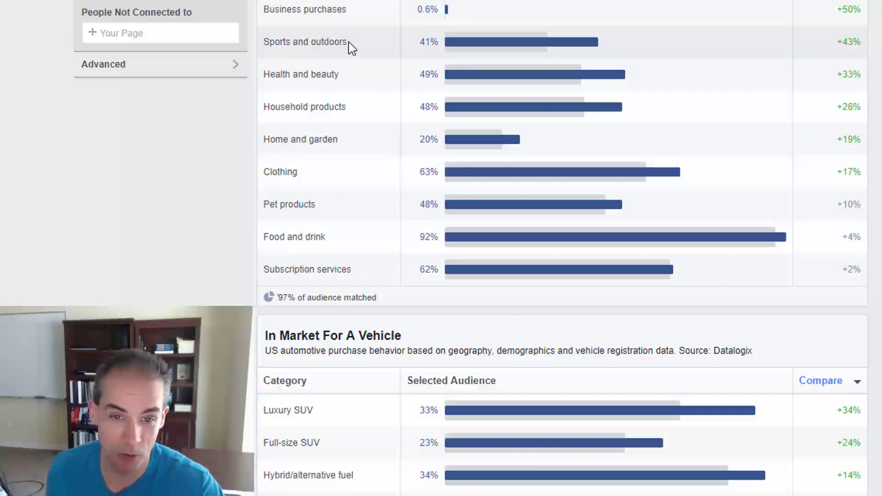
scroll(350, 48, down, 3)
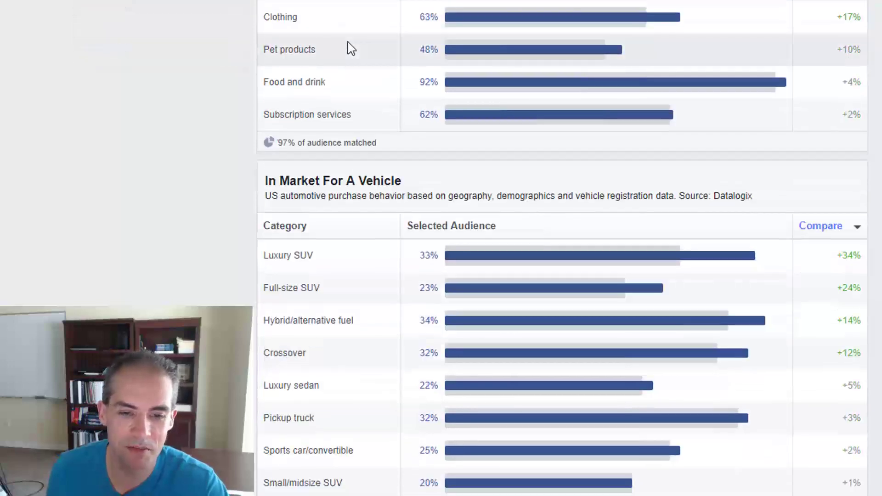
scroll(351, 47, up, 6)
scroll(350, 47, down, 7)
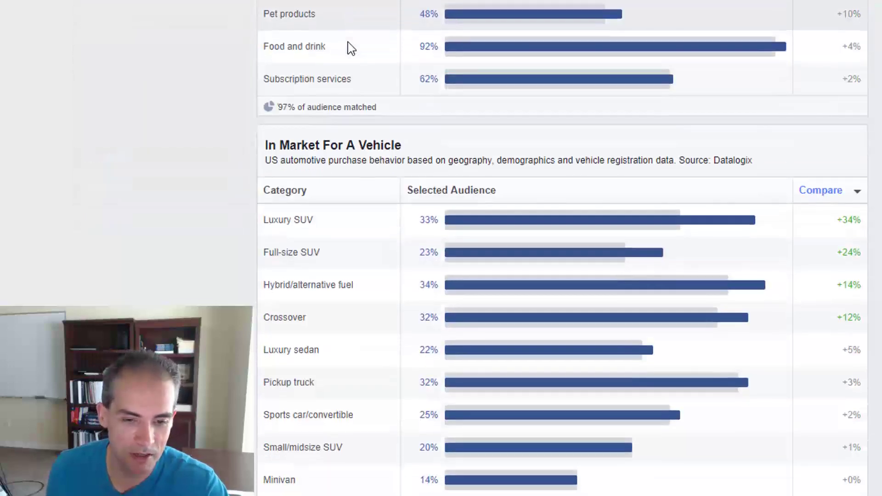
scroll(319, 303, up, 11)
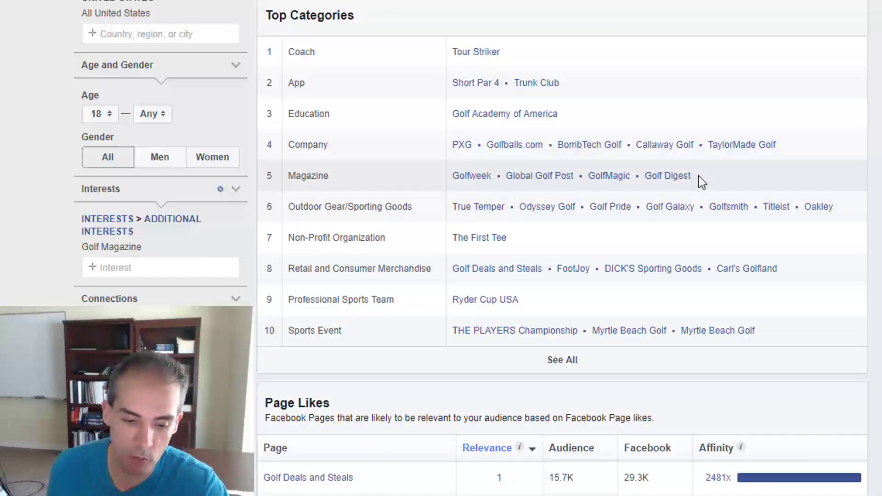
Raise the audience's minimum age from 18 to 35.
scroll(702, 183, down, 5)
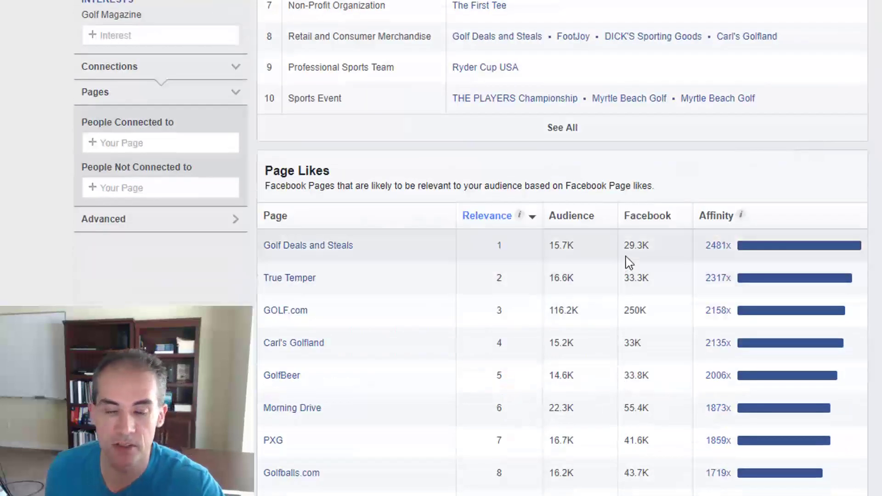
scroll(395, 263, up, 5)
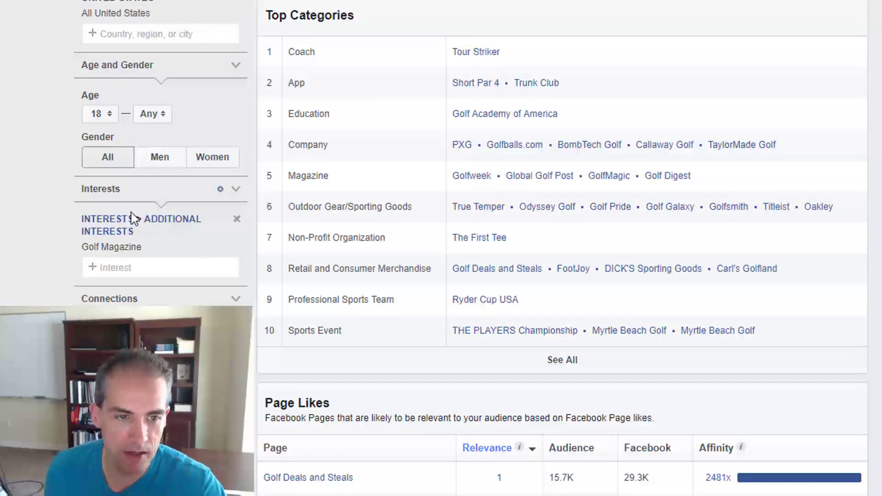
click(107, 119)
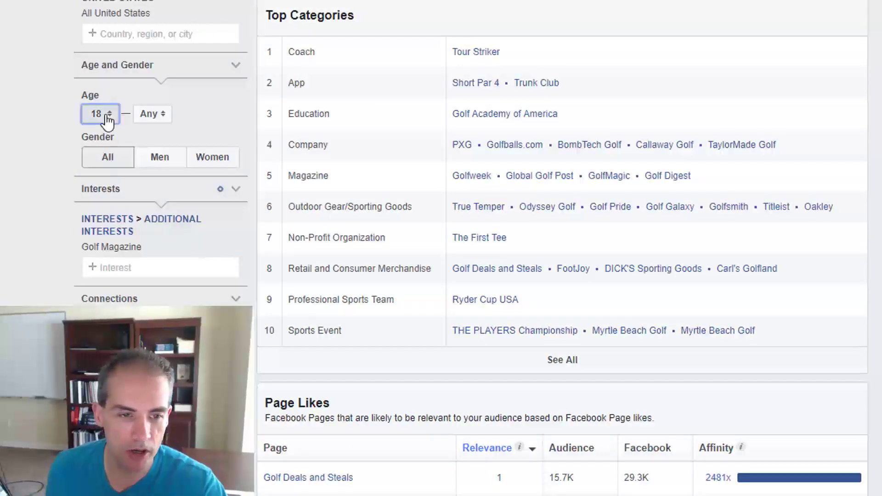
scroll(85, 178, down, 4)
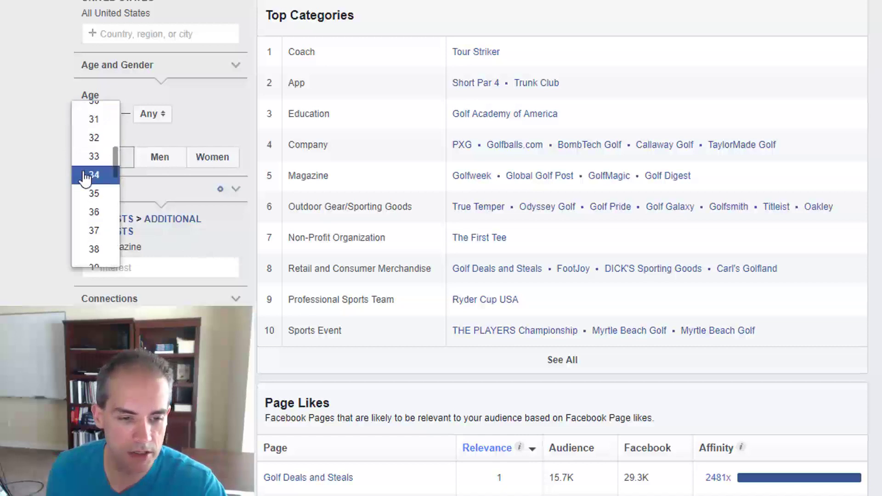
scroll(87, 177, down, 1)
scroll(92, 186, up, 1)
Narrow the Golf Magazine audience's age range to 35–64.
click(96, 198)
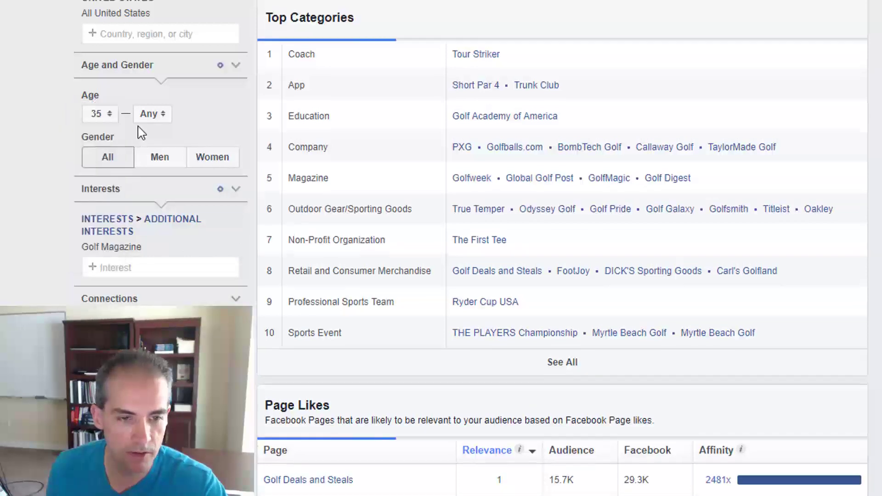
click(149, 113)
scroll(146, 193, down, 5)
scroll(154, 205, down, 8)
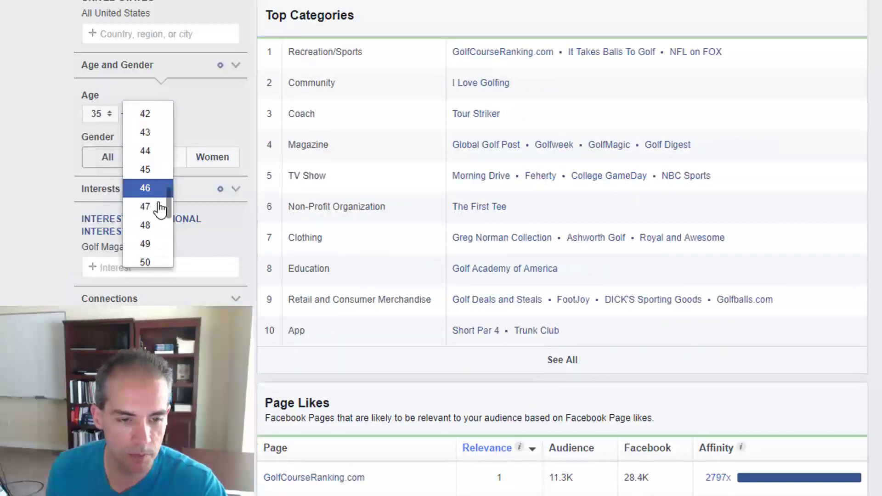
click(150, 252)
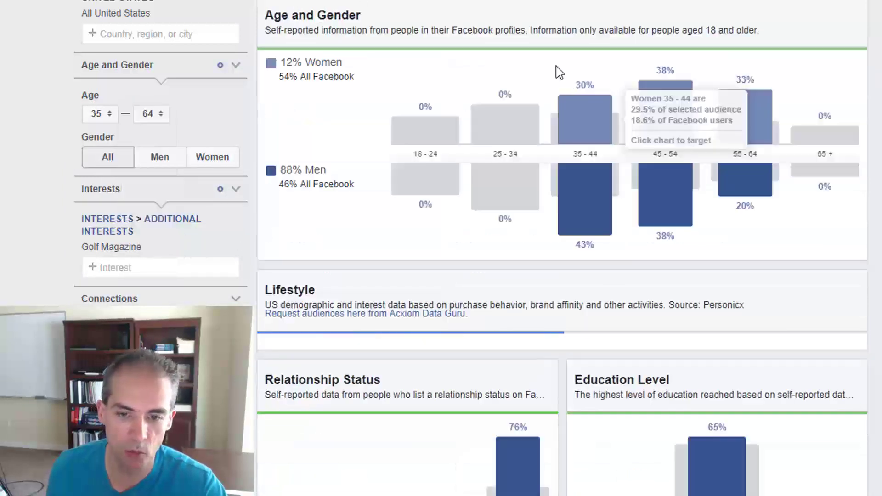
Review the Age and Gender, Lifestyle, Relationship and Job Title demographics (88% men, 12% women).
scroll(632, 63, down, 2)
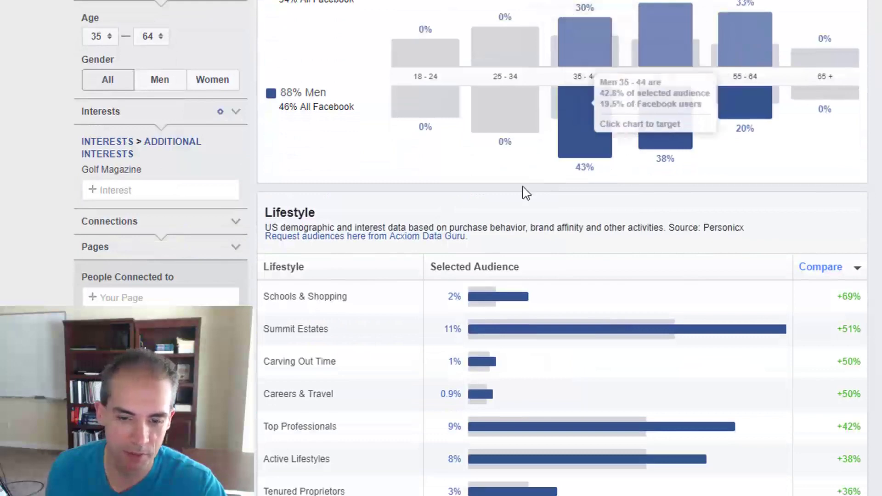
scroll(519, 175, down, 4)
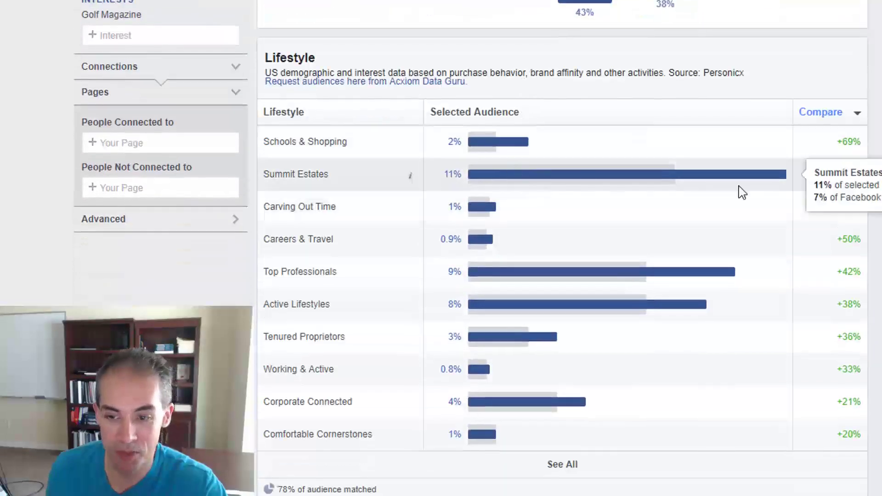
mouse_move(408, 179)
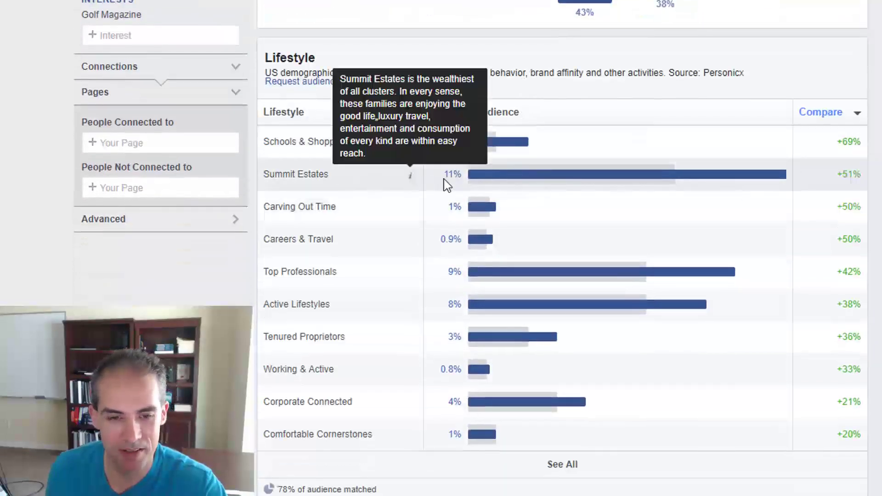
scroll(388, 145, down, 10)
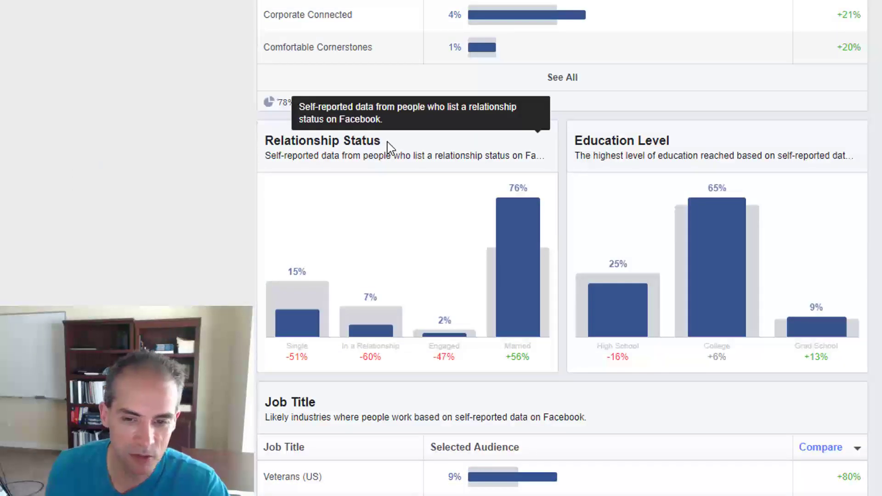
scroll(582, 218, down, 6)
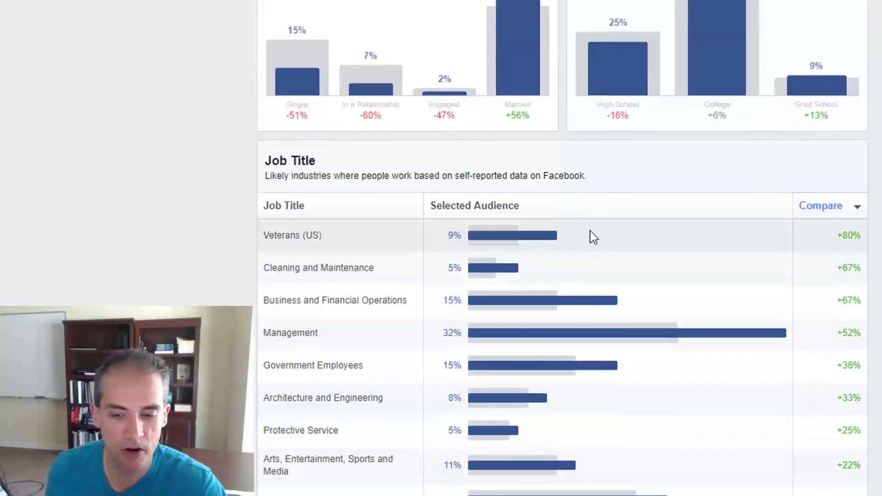
scroll(591, 236, up, 18)
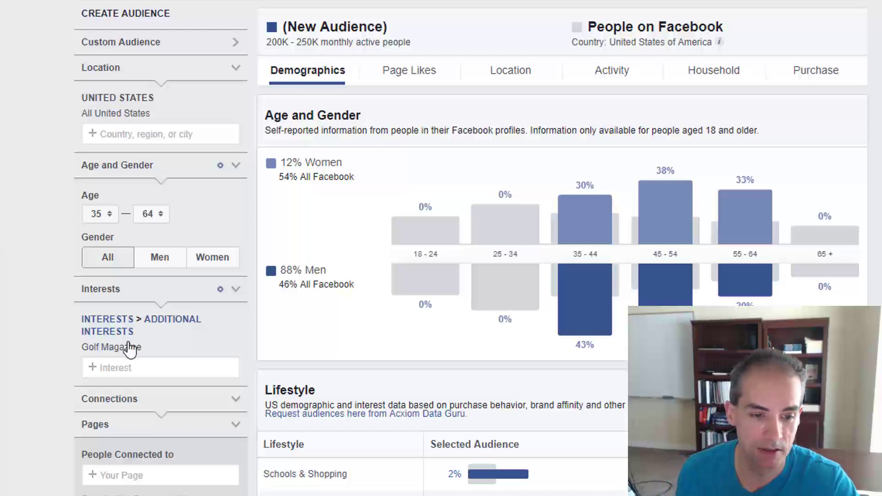
Replace the Golf Magazine interest with the completed Video Engagement custom audience, about 1.2K people.
click(236, 348)
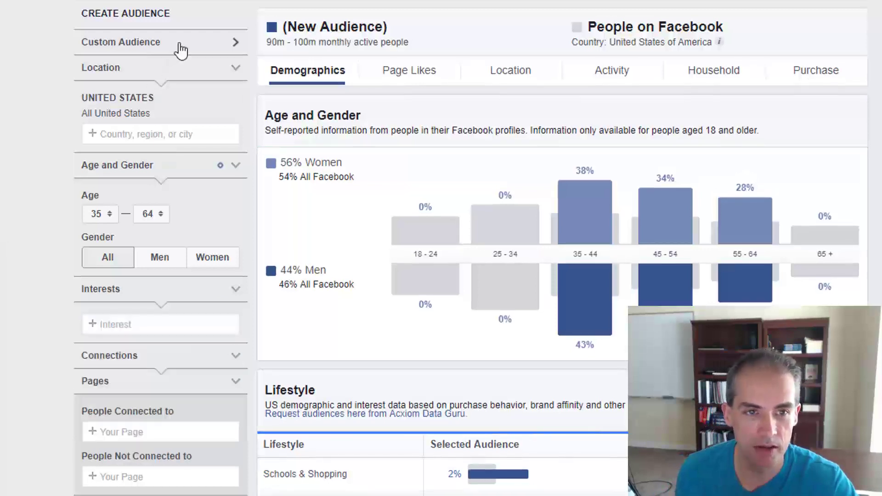
click(178, 49)
click(165, 78)
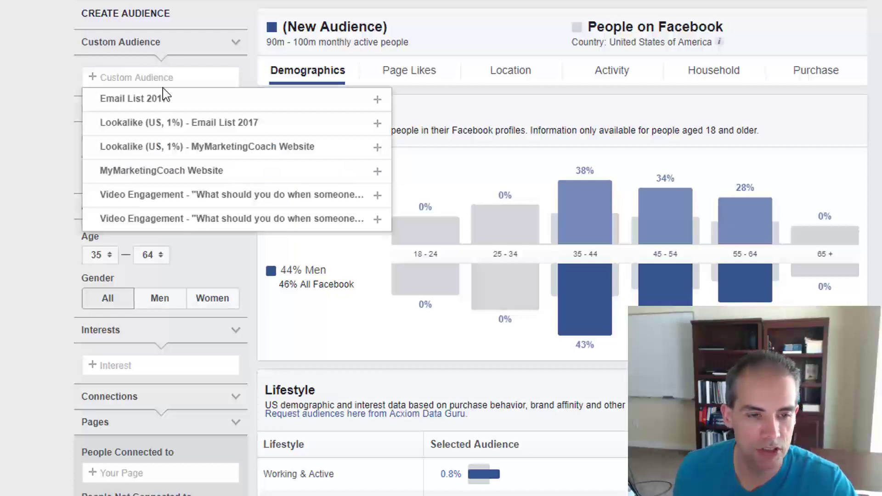
click(184, 199)
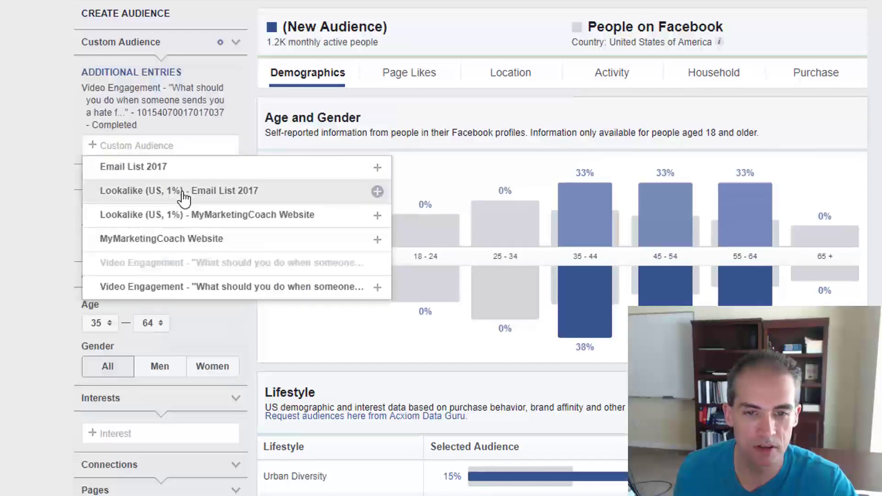
click(2, 82)
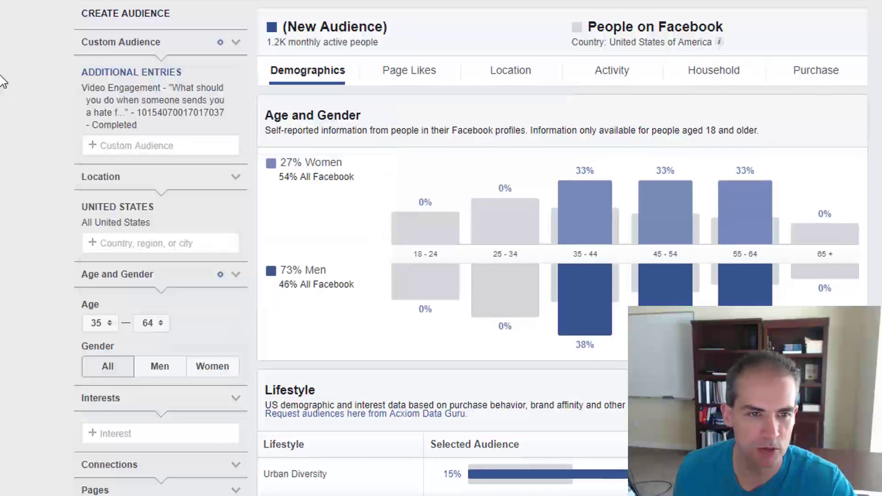
scroll(22, 92, down, 3)
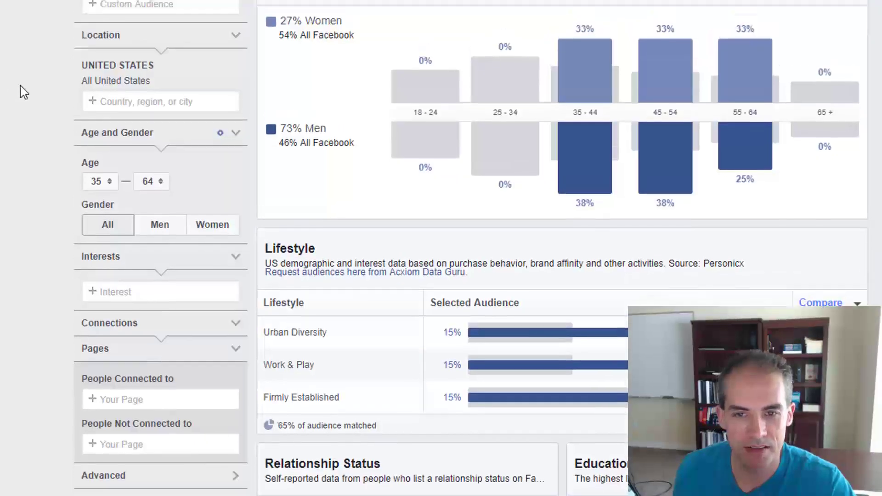
scroll(22, 92, up, 3)
Widen the audience age range to 18 through Any.
click(100, 324)
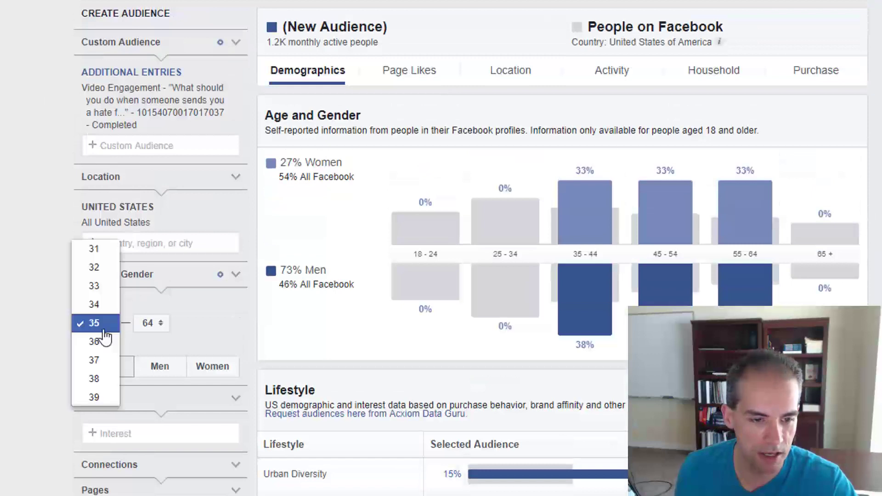
scroll(98, 299, up, 5)
click(99, 251)
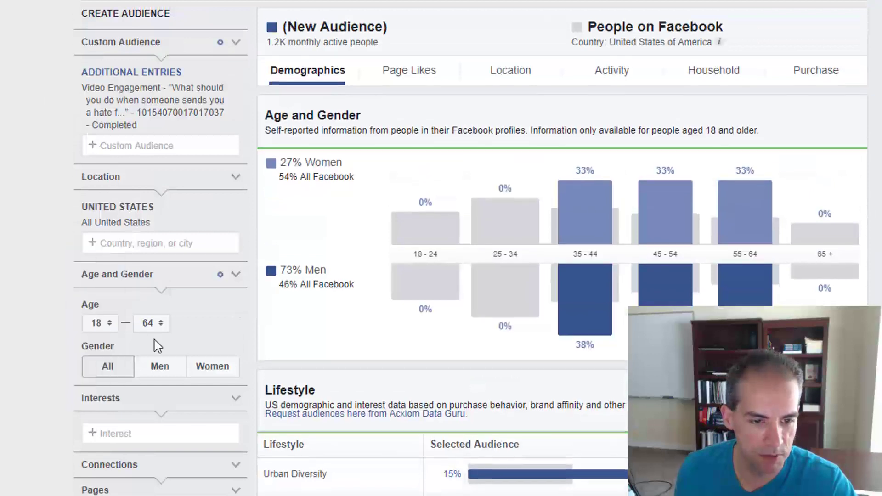
click(152, 323)
scroll(161, 317, down, 2)
scroll(159, 138, up, 10)
click(152, 104)
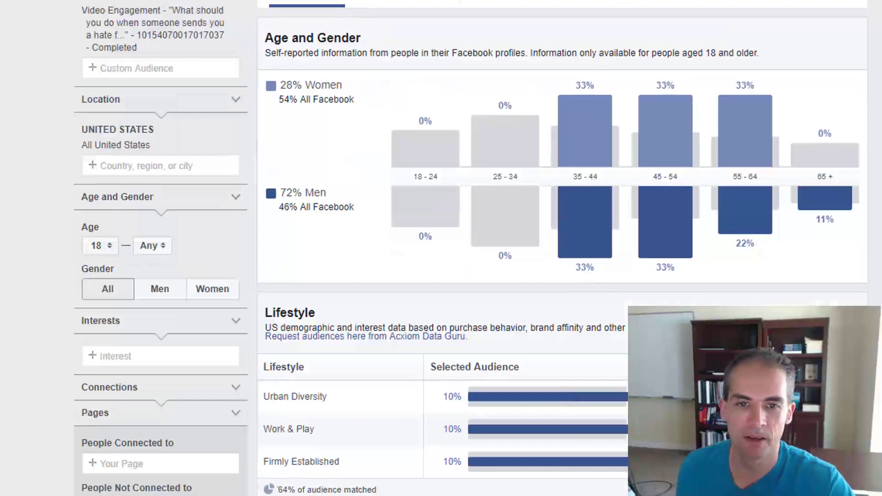
Review the Demographics charts, highlighting the 72% men and 28% women shares.
scroll(562, 248, up, 2)
scroll(562, 248, down, 4)
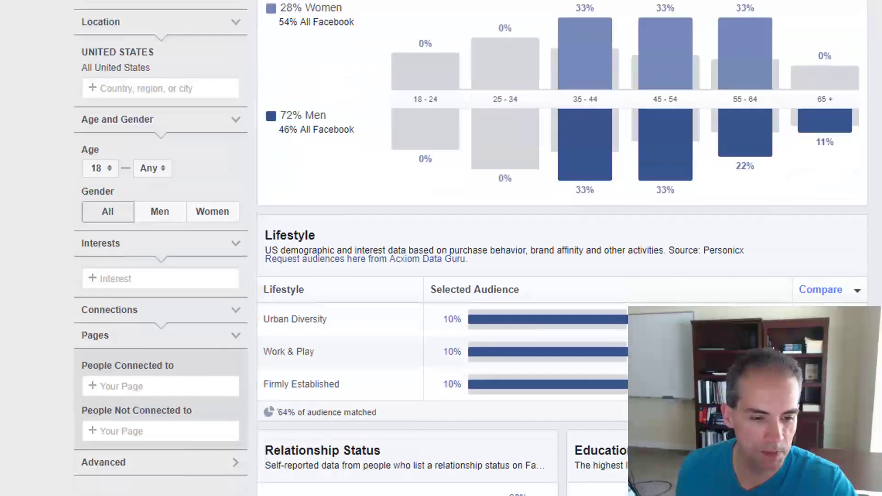
scroll(341, 248, up, 3)
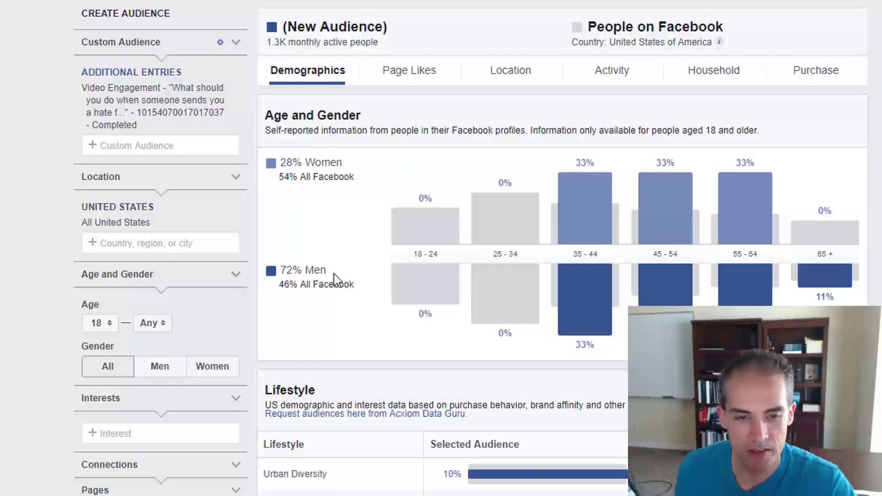
drag(335, 275, 283, 275)
drag(341, 164, 282, 164)
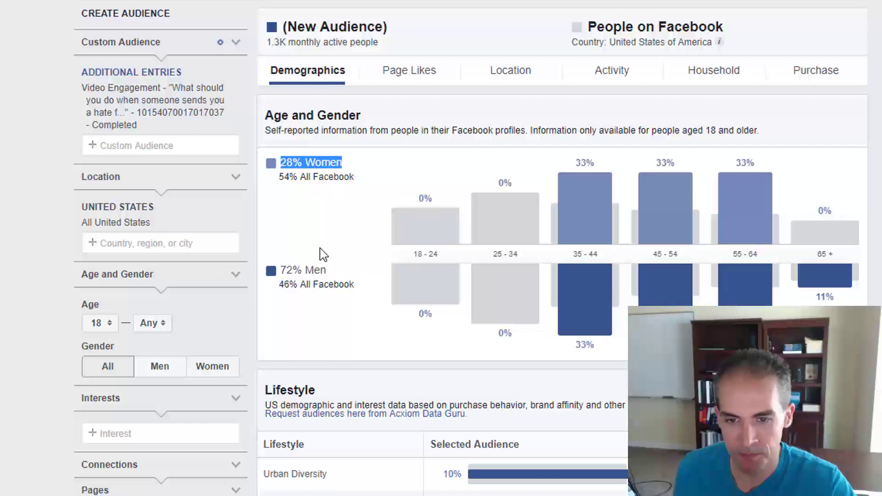
mouse_move(584, 253)
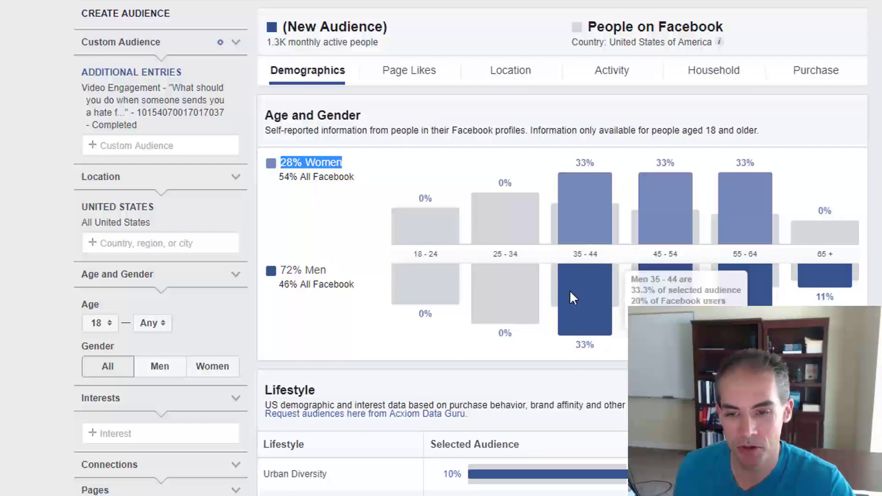
scroll(482, 266, down, 3)
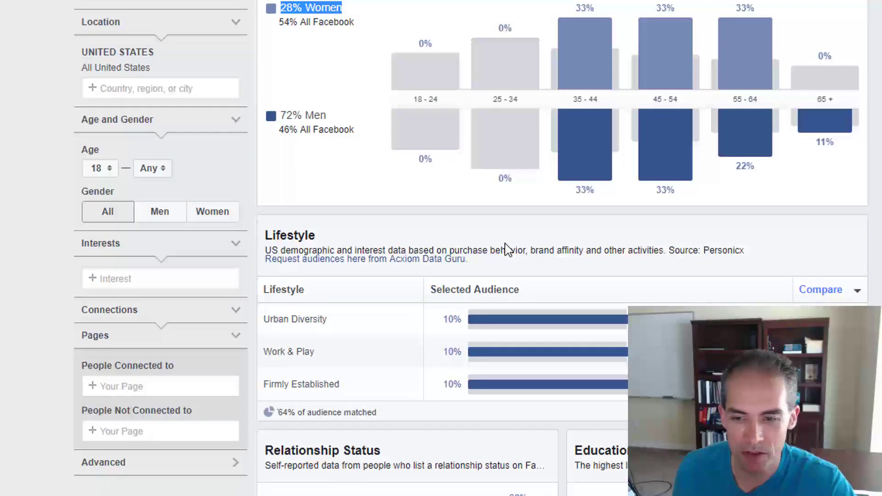
mouse_move(414, 324)
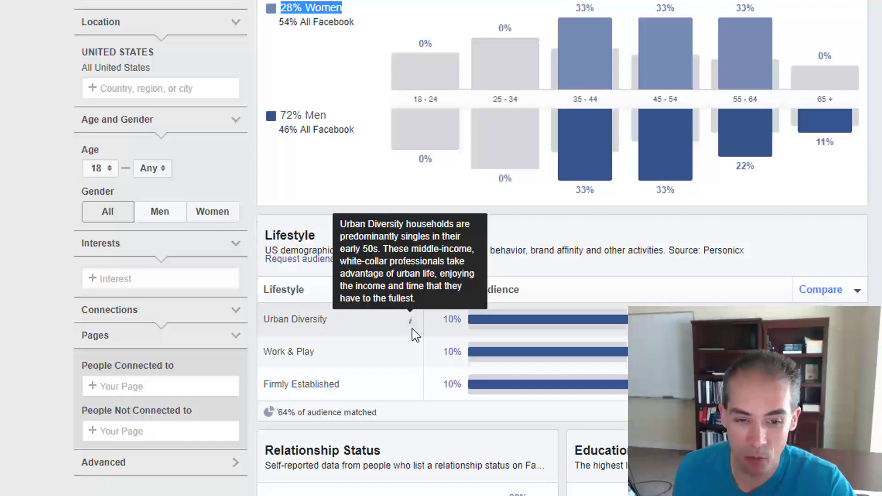
mouse_move(413, 357)
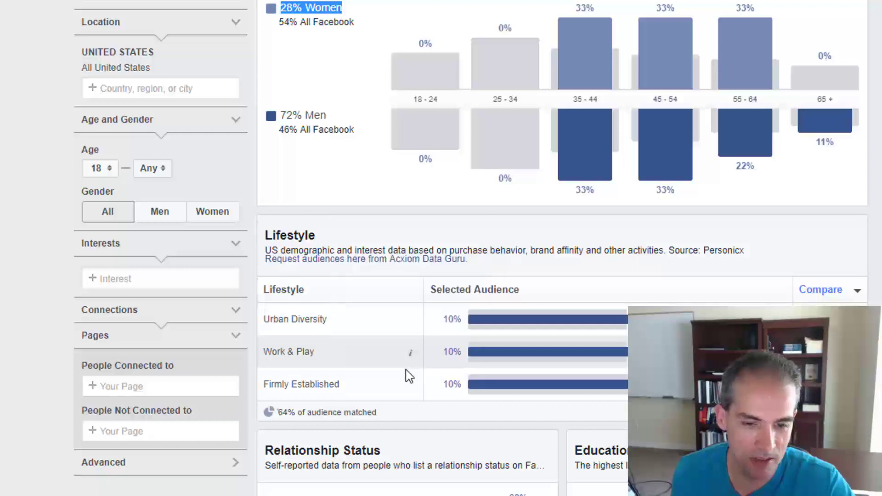
mouse_move(409, 384)
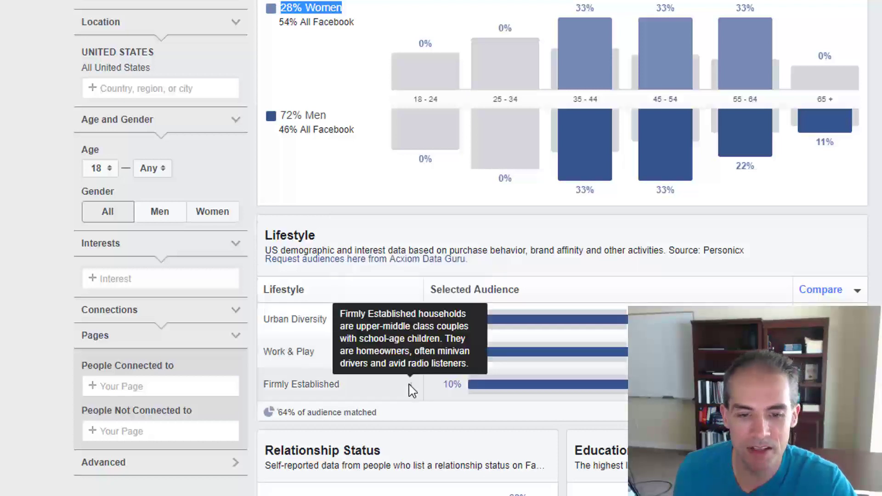
scroll(384, 366, down, 5)
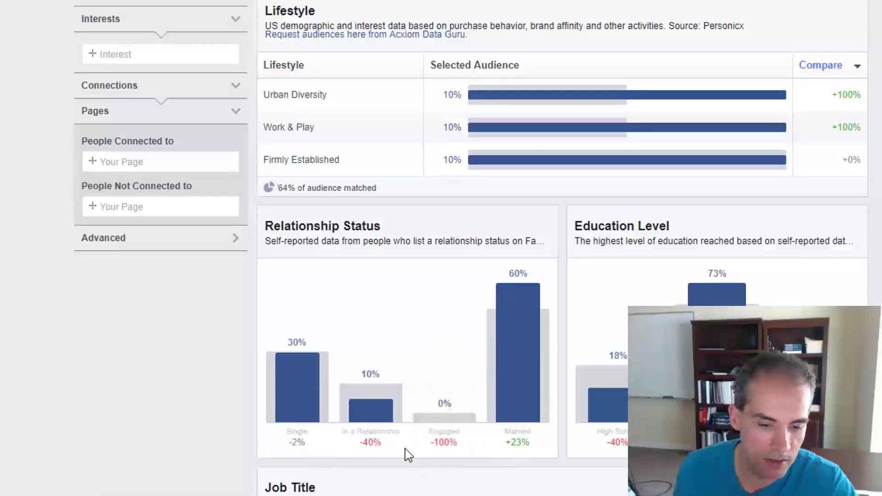
scroll(394, 429, down, 4)
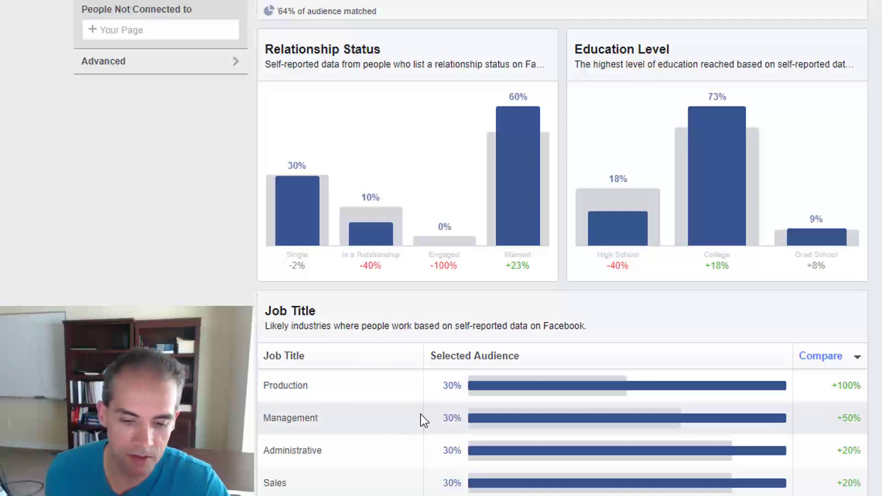
scroll(384, 271, up, 8)
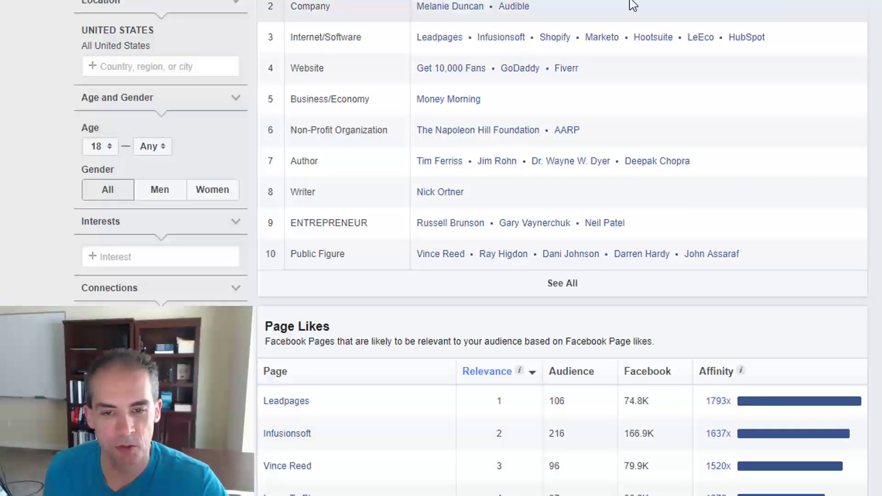
scroll(643, 14, down, 2)
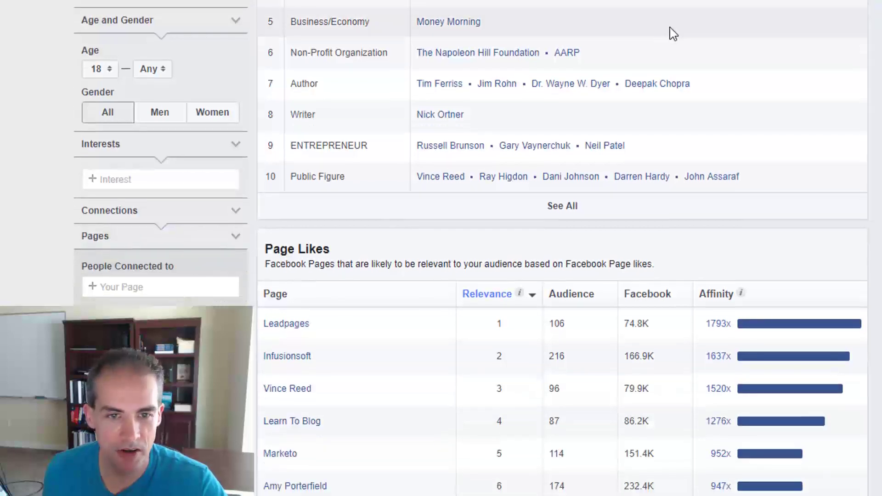
scroll(557, 197, up, 4)
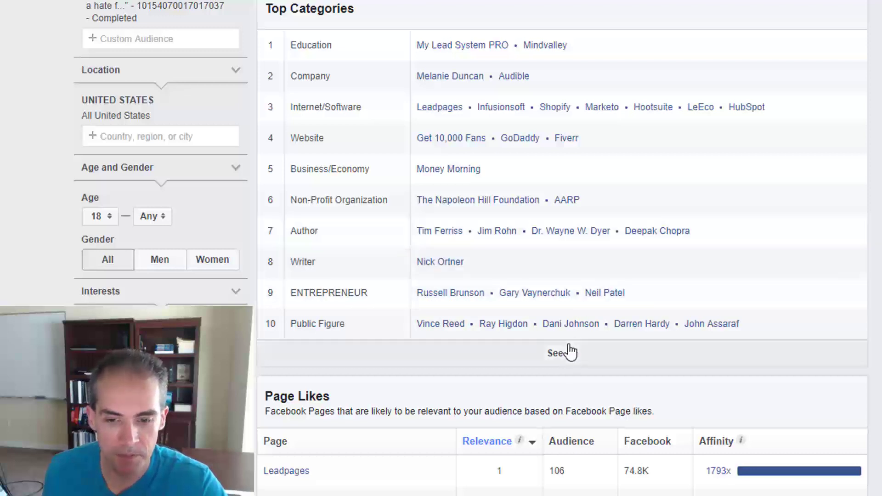
Expand Top Categories to all 27 page categories and scroll through the full list.
click(568, 351)
scroll(692, 215, down, 7)
scroll(522, 207, down, 3)
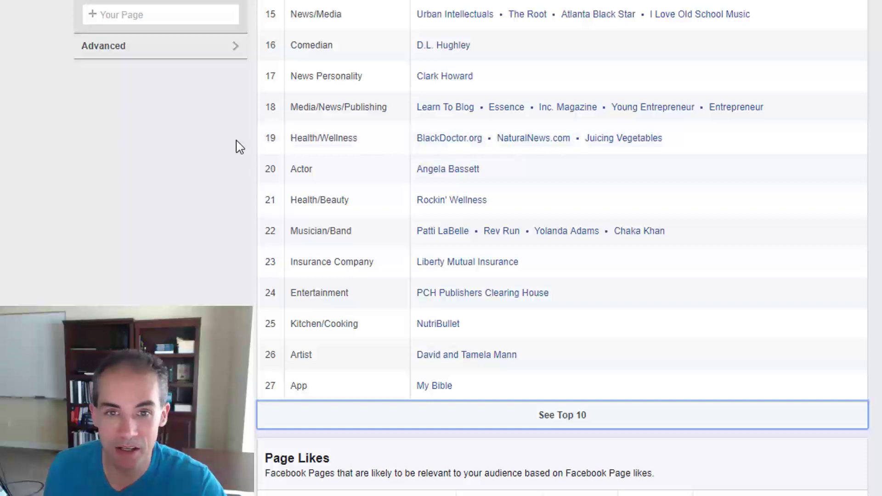
scroll(239, 147, down, 5)
scroll(239, 147, up, 14)
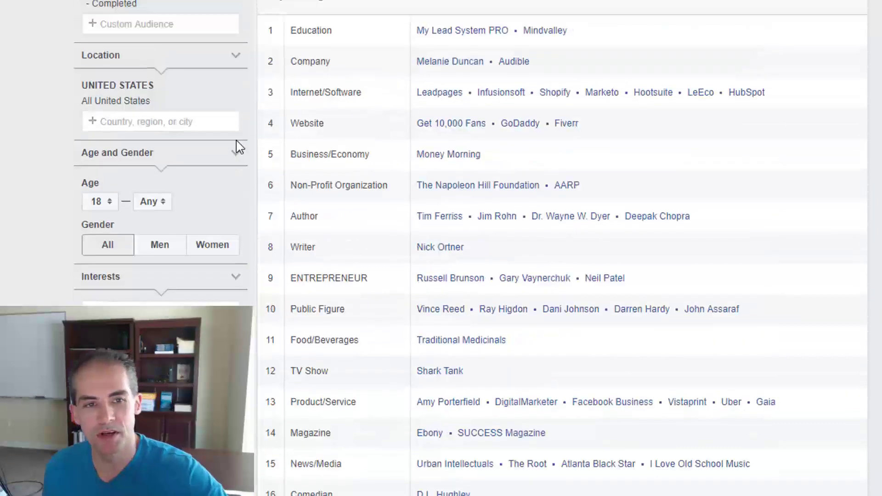
scroll(239, 147, up, 2)
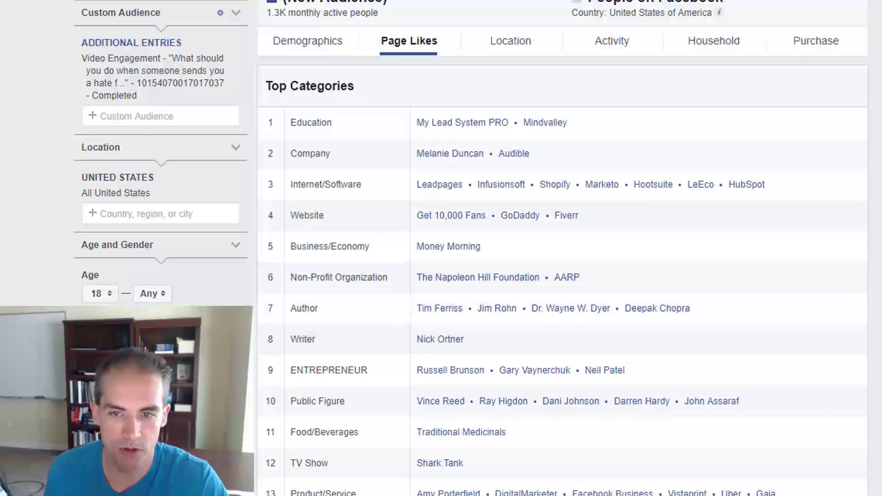
Scroll between the top-10 Top Categories list and the Page Likes table led by Leadpages.
scroll(562, 248, down, 5)
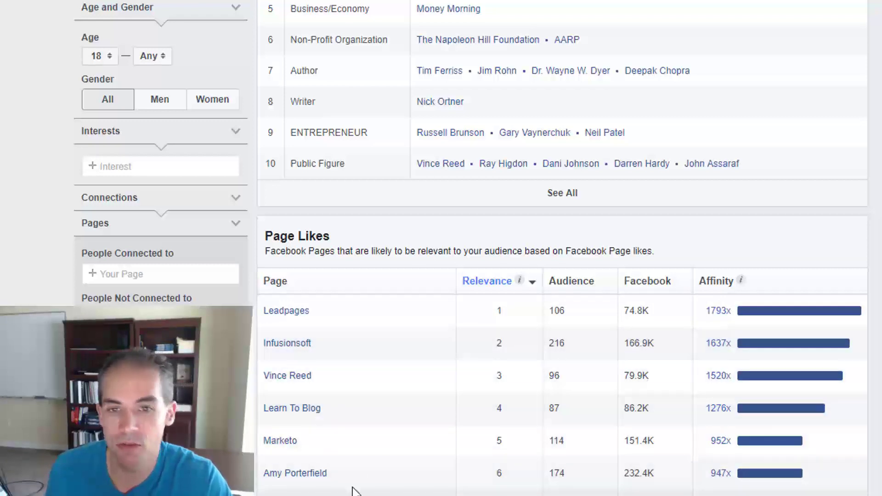
scroll(694, 335, up, 2)
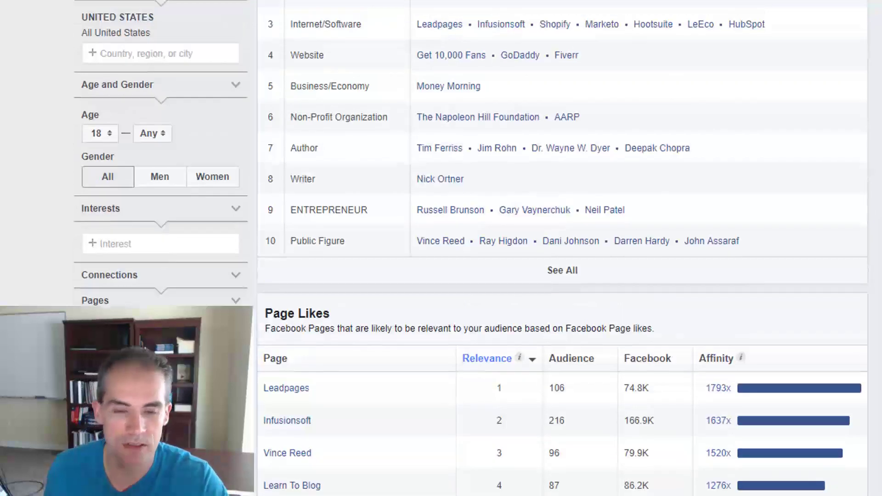
scroll(351, 275, up, 4)
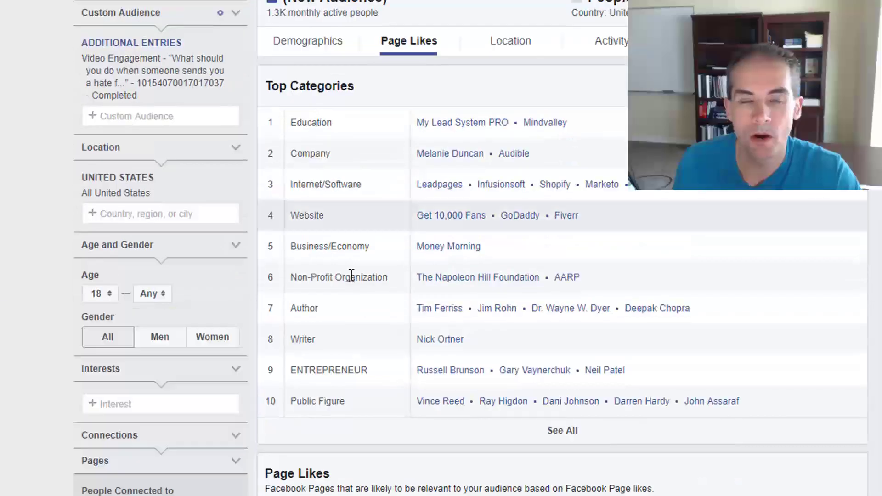
scroll(279, 289, down, 6)
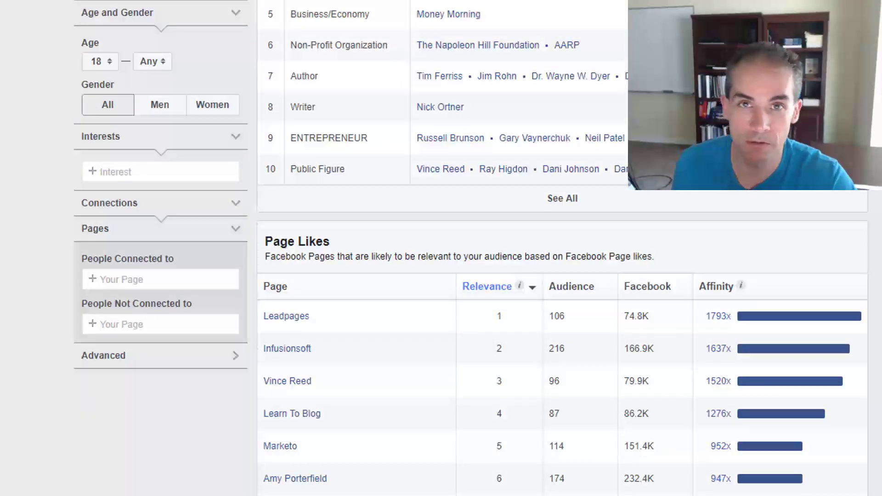
Expand the Advanced filters in the Create Audience panel, then return to the top.
click(131, 357)
scroll(7, 348, down, 1)
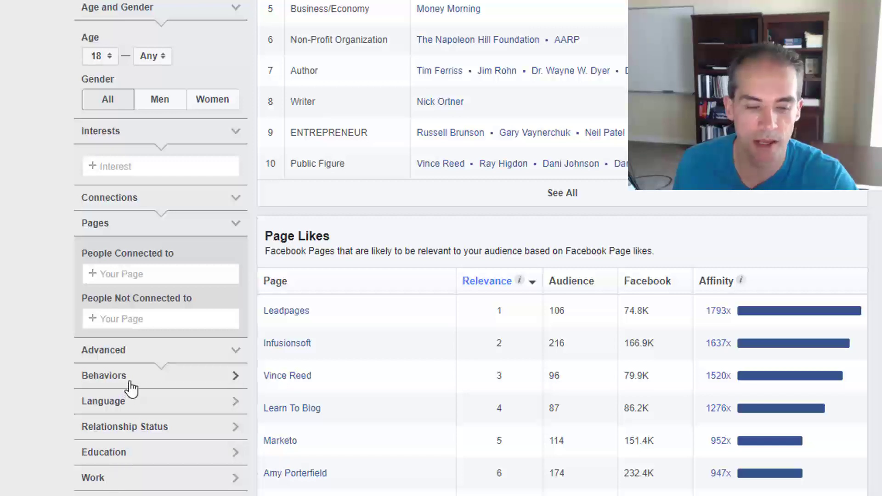
scroll(23, 399, up, 3)
scroll(23, 398, up, 1)
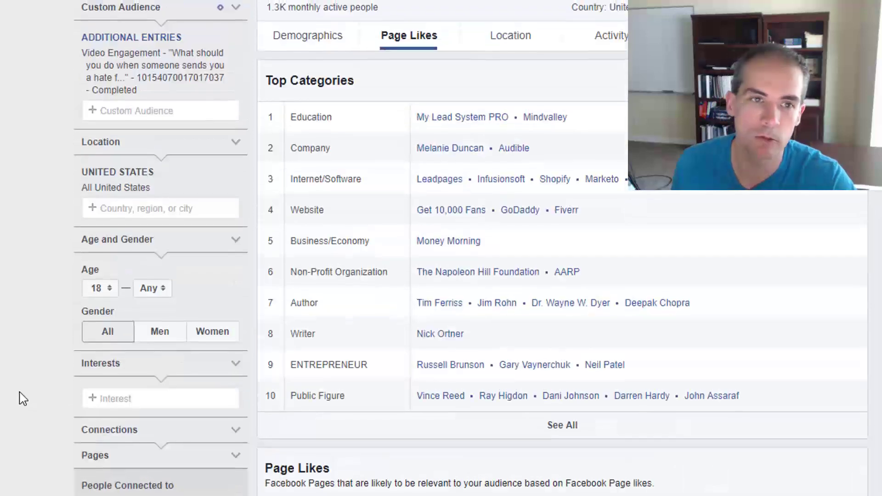